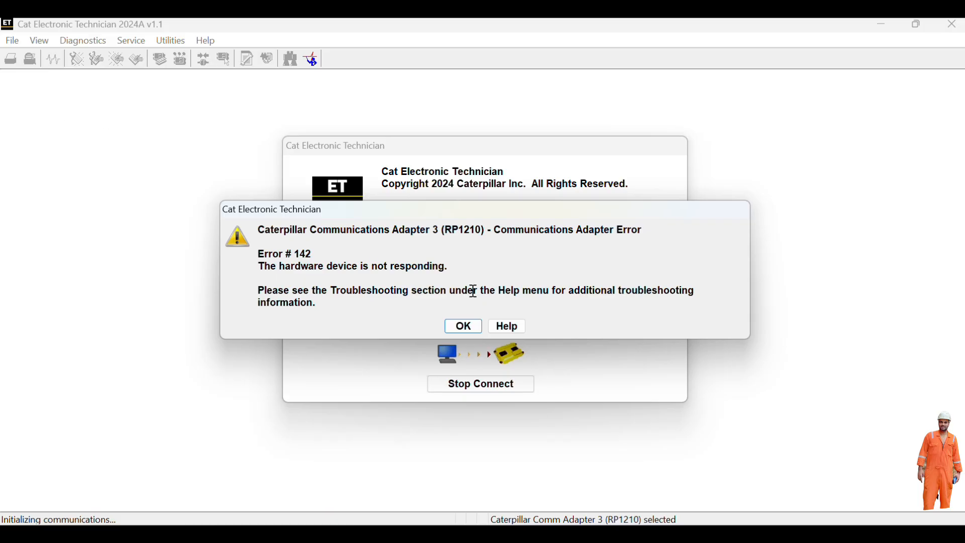
- Dismiss the Communications Adapter Error #142 so the window is left empty and Disconnected
click(456, 325)
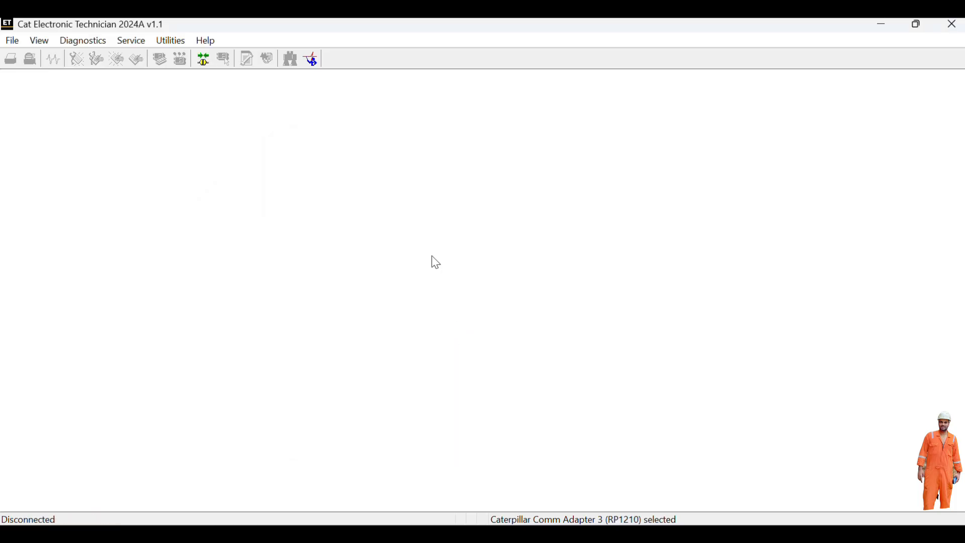
- Enable the trainer with the C32 Marine simulation to detect its three ECMs
click(312, 59)
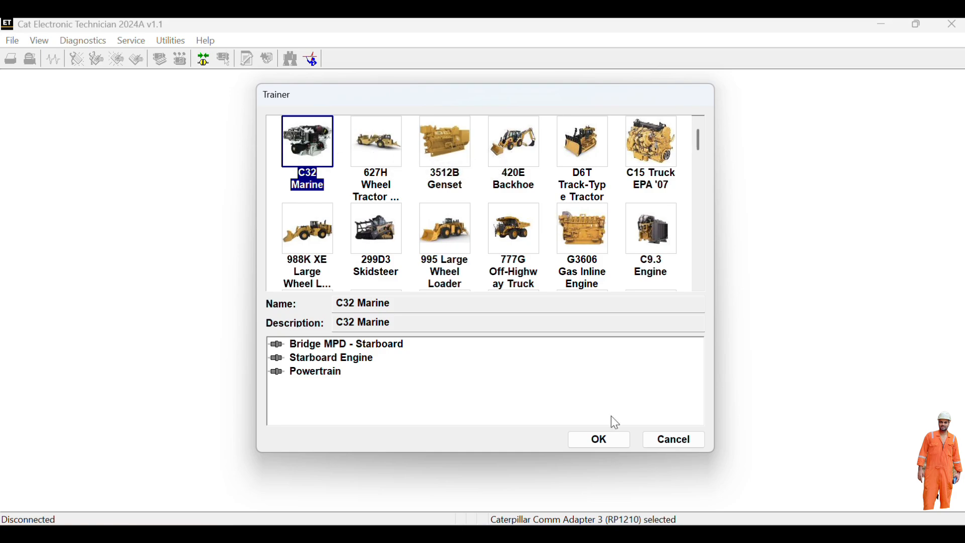
click(599, 442)
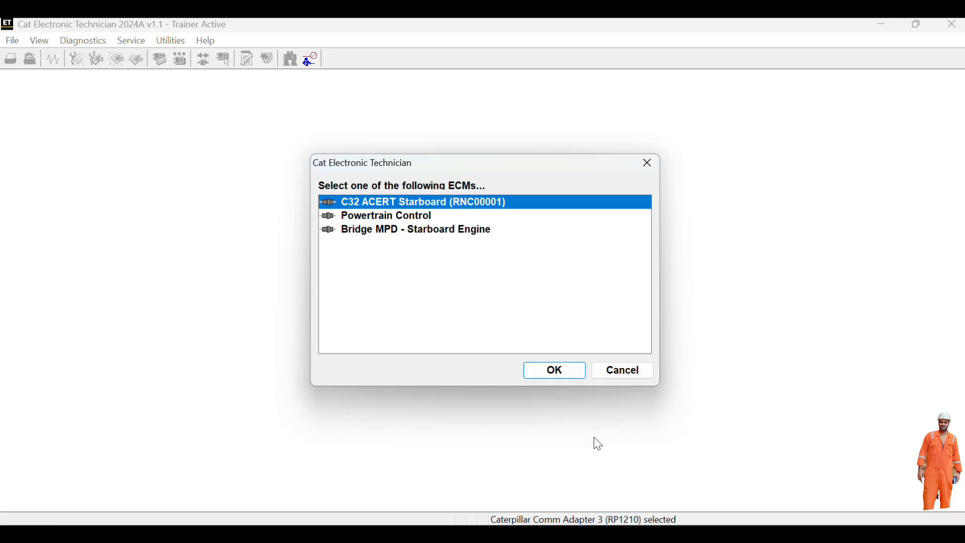
- Connect to C32 ACERT Starboard and compare its ECM summary with Powertrain Control's
click(566, 371)
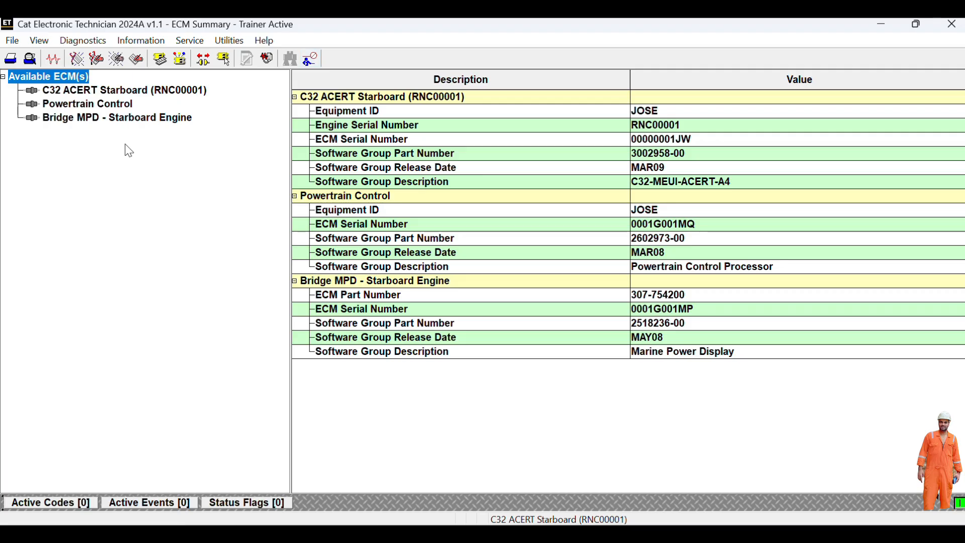
click(124, 90)
click(104, 102)
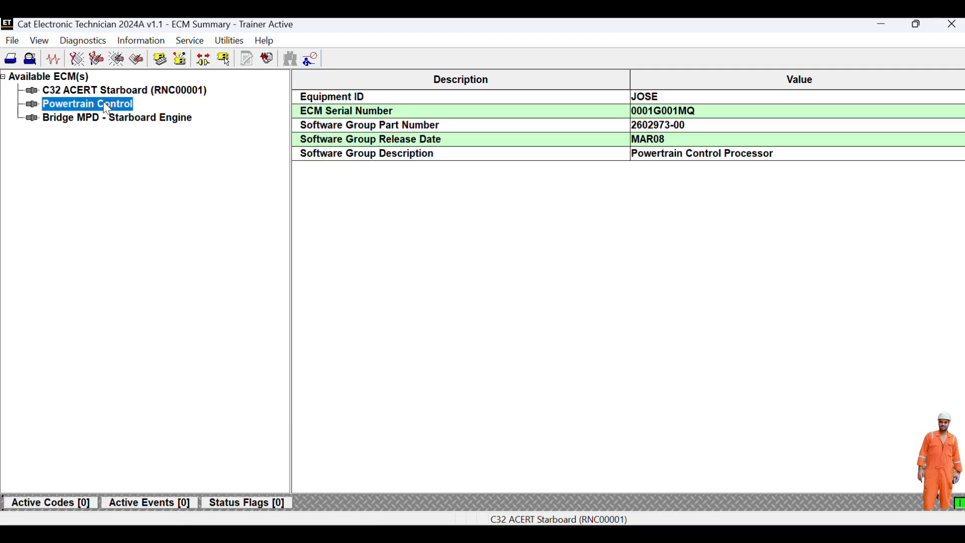
click(120, 90)
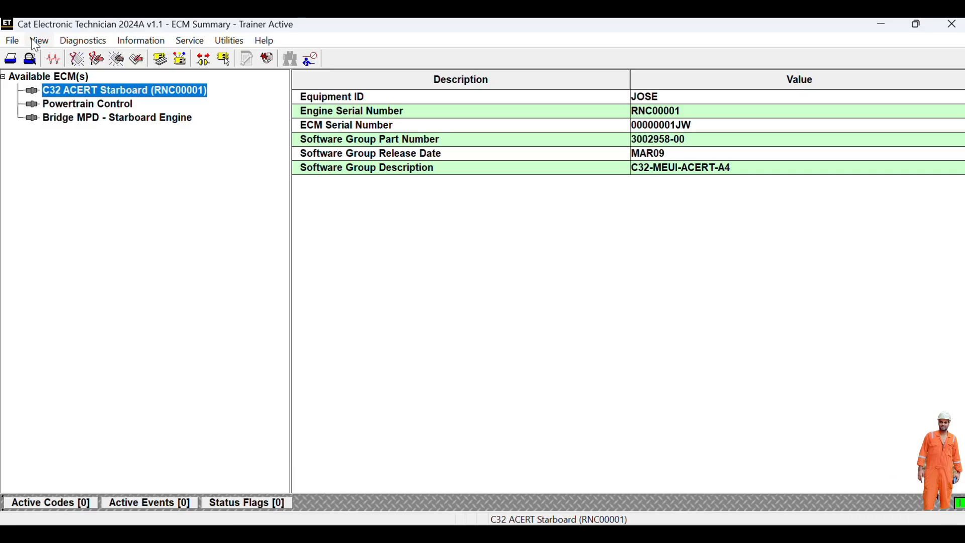
- Browse the File and View menus, then bring up the Diagnostics menu
click(12, 42)
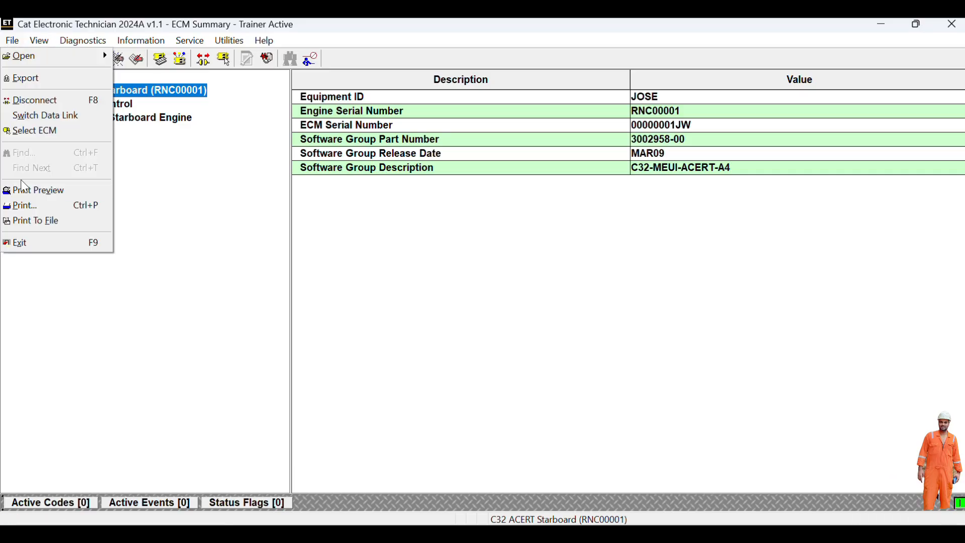
mouse_move(45, 46)
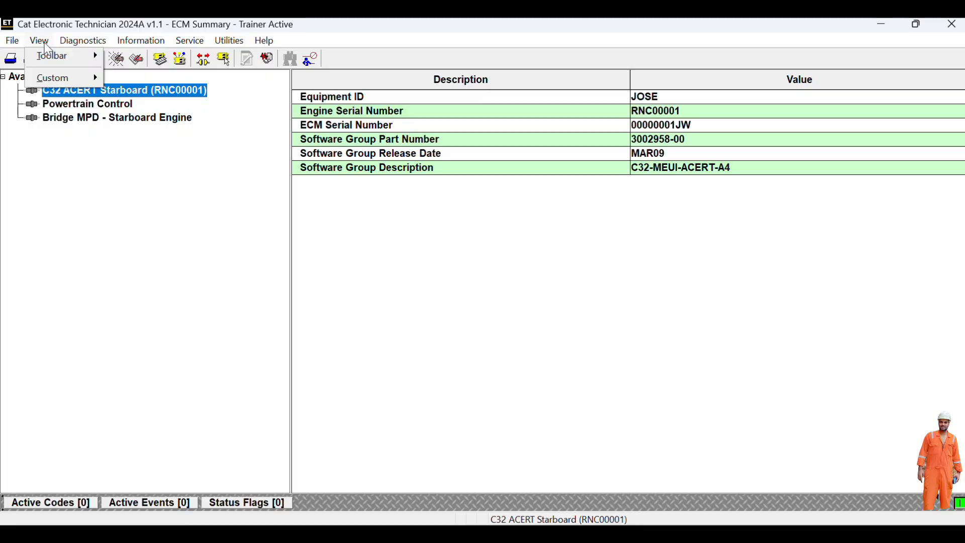
mouse_move(54, 64)
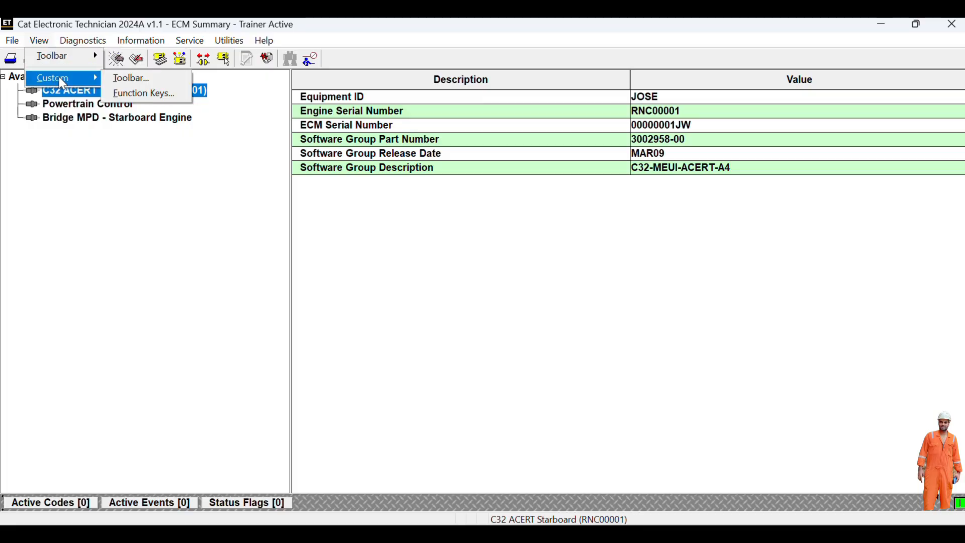
mouse_move(87, 44)
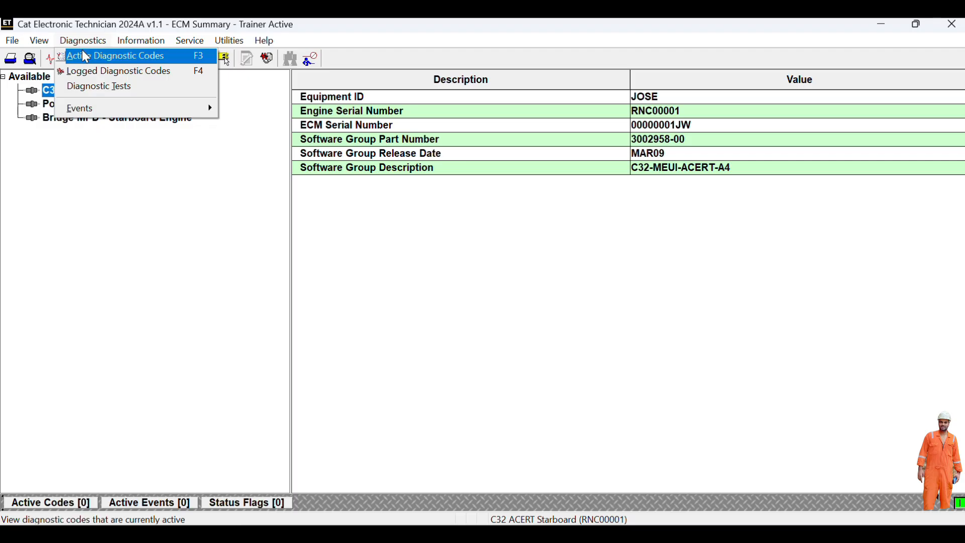
mouse_move(136, 42)
mouse_move(90, 102)
- Show the active diagnostic codes, confirming none for C32 ACERT Starboard or Powertrain Control
click(106, 58)
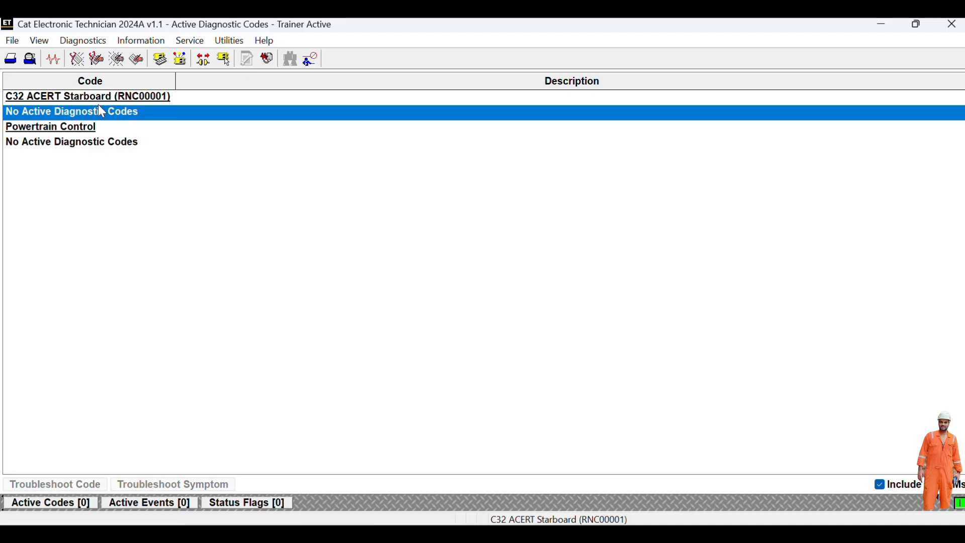
click(86, 42)
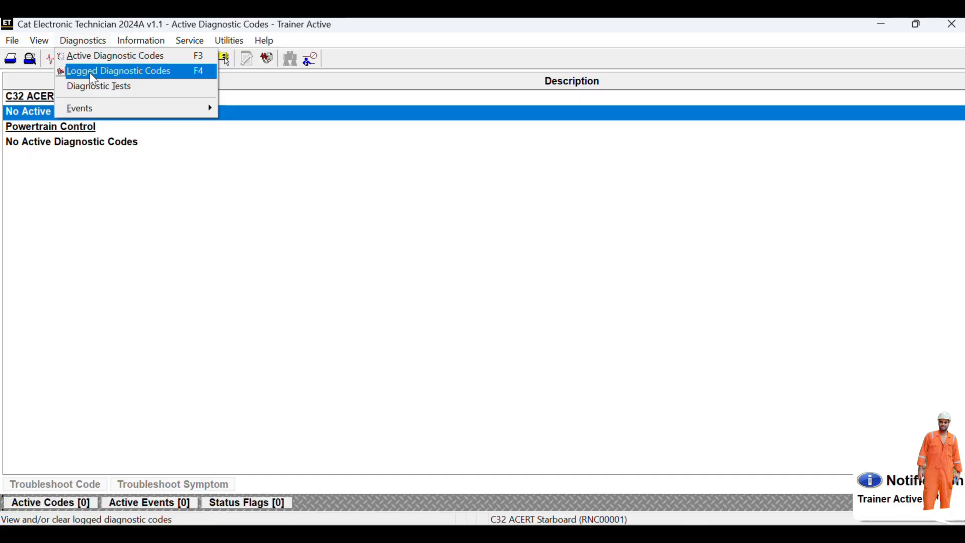
- Show the logged diagnostic codes: none logged, diagnostic clock at 347 hours
click(90, 72)
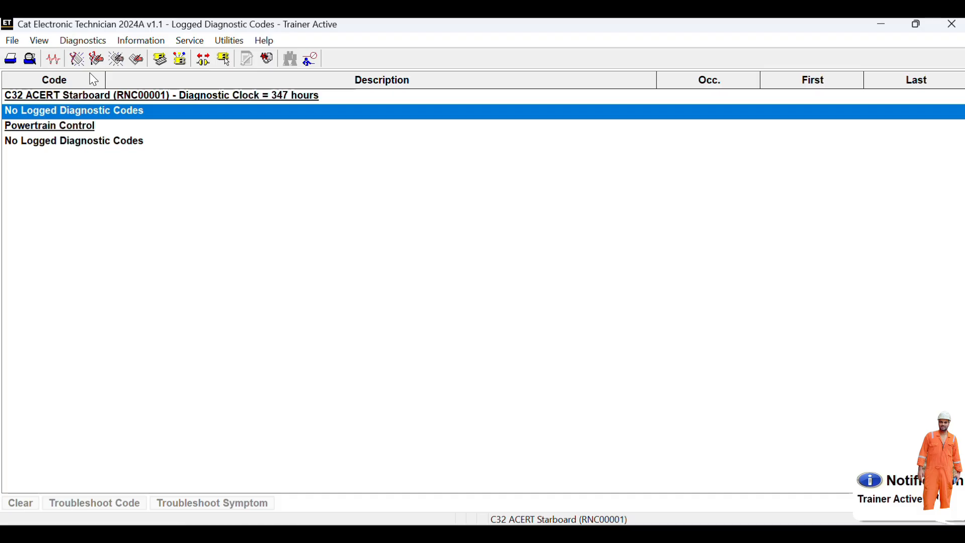
click(83, 42)
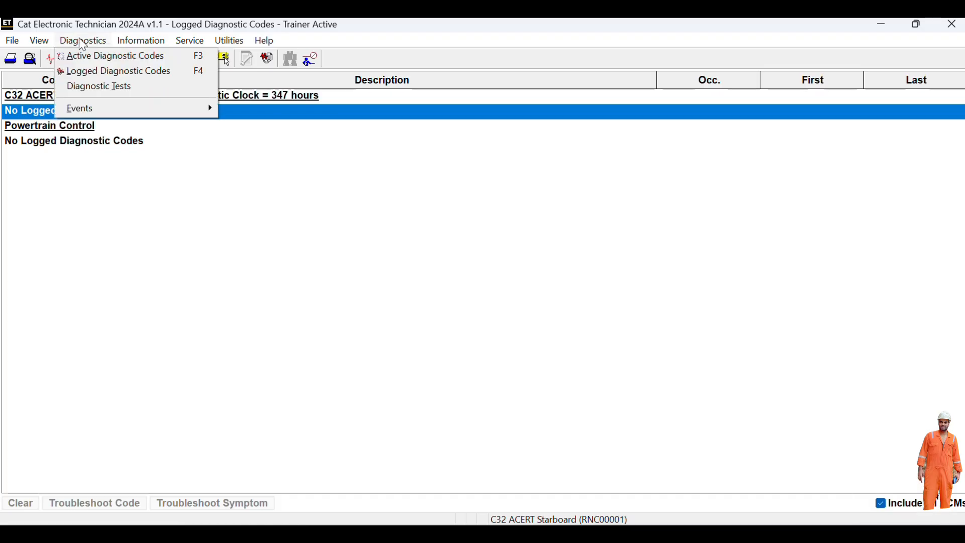
mouse_move(87, 112)
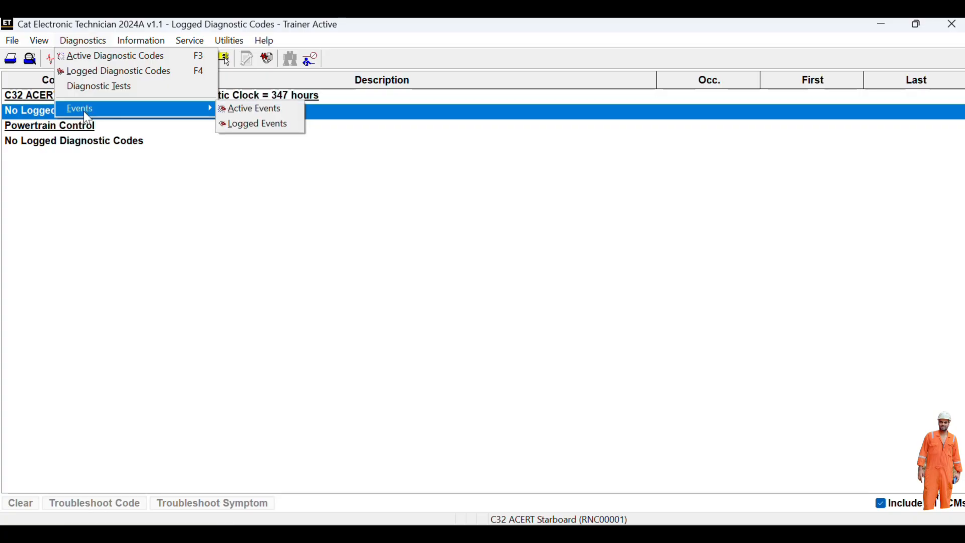
- Show the active events, confirming none for C32 ACERT Starboard or Powertrain Control
click(245, 116)
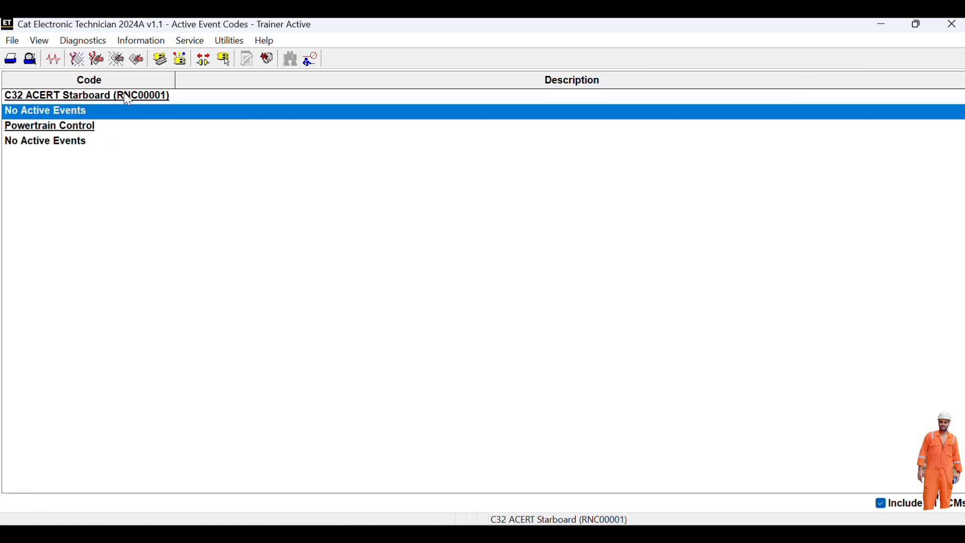
click(71, 44)
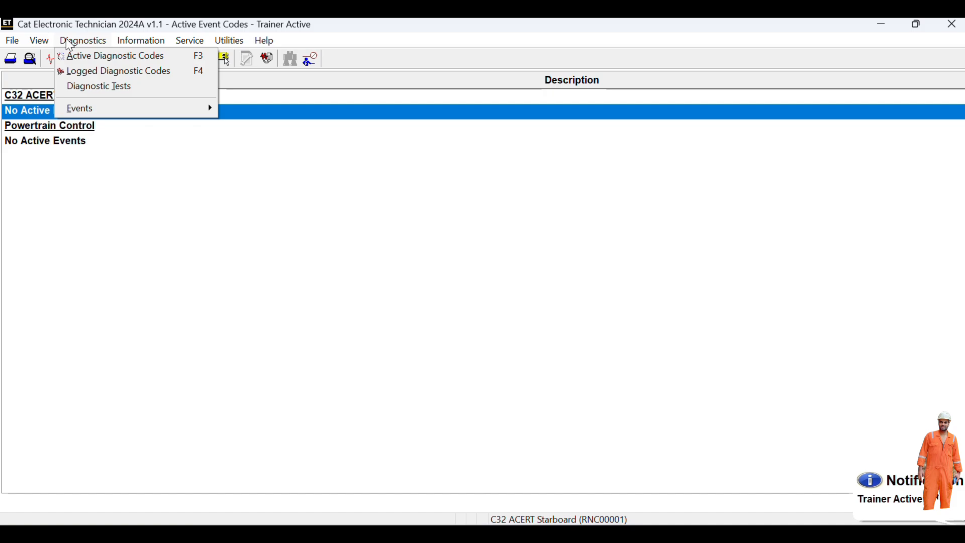
mouse_move(130, 44)
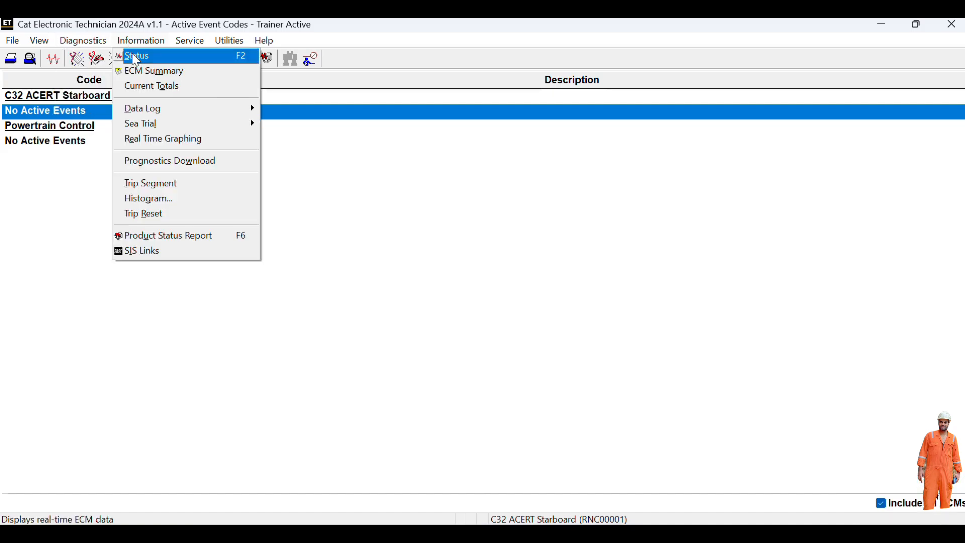
- Review Status Groups #2, #4, #6 and Powertrain Control Status Groups #1 and #2
click(136, 57)
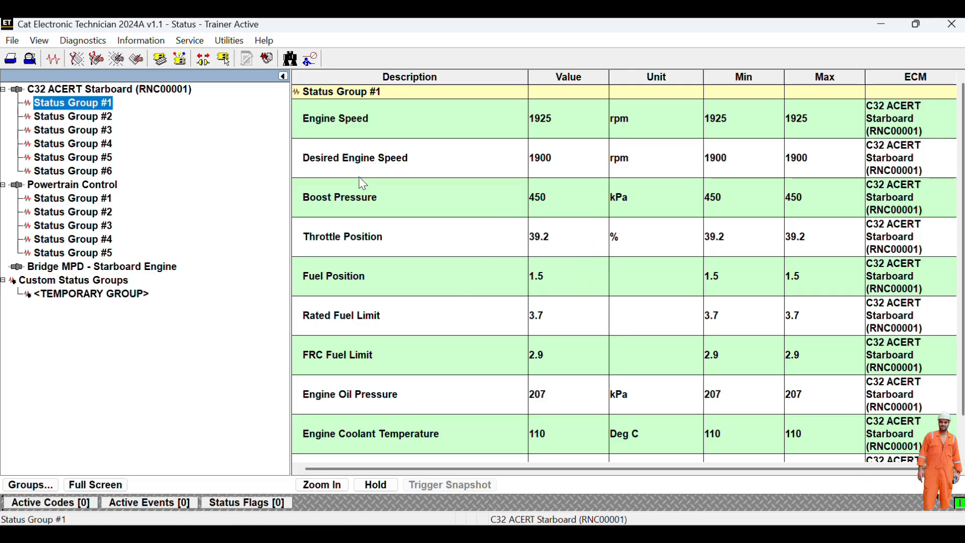
click(136, 120)
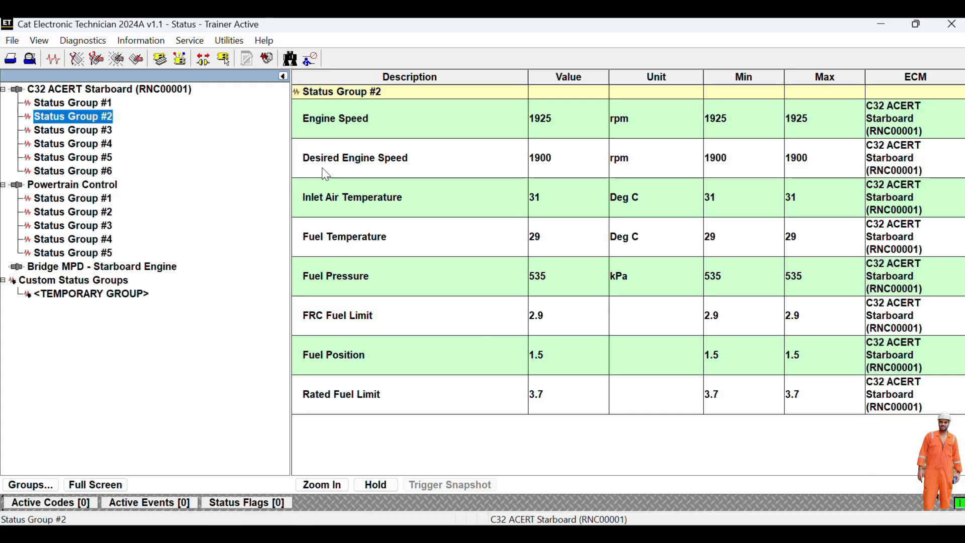
click(113, 146)
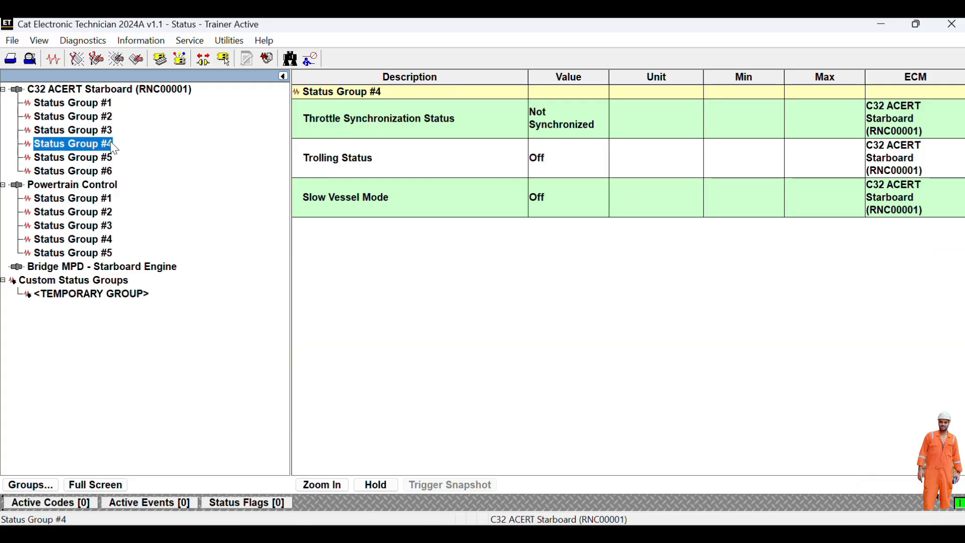
click(80, 172)
click(88, 201)
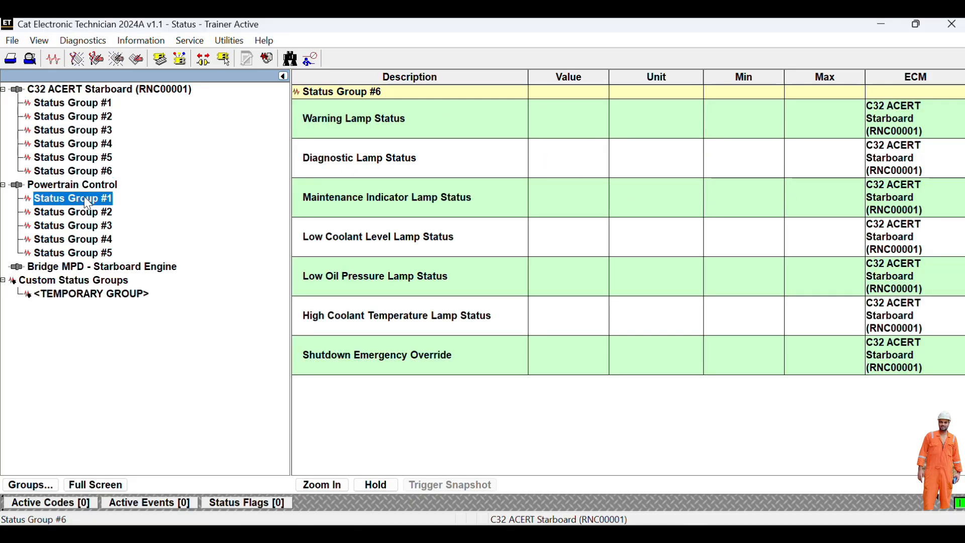
click(84, 217)
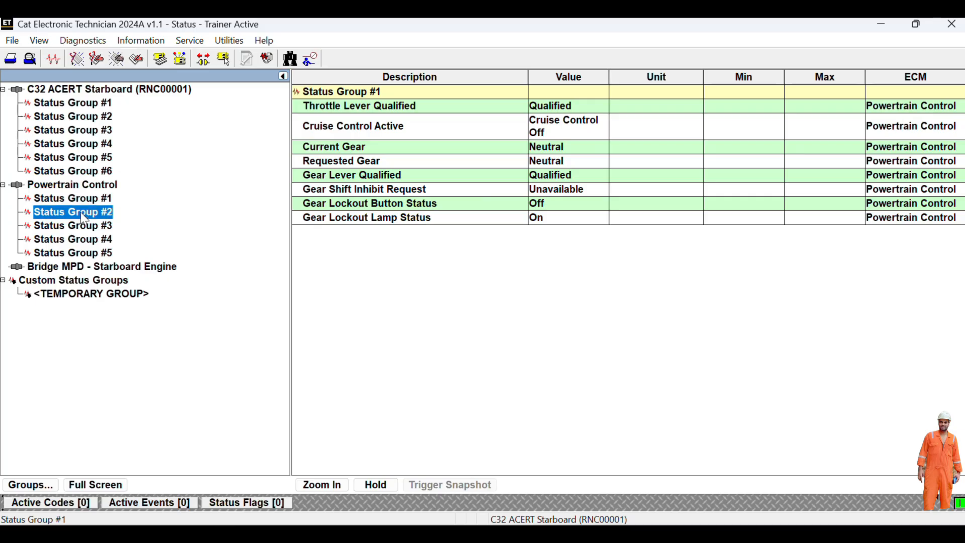
click(89, 45)
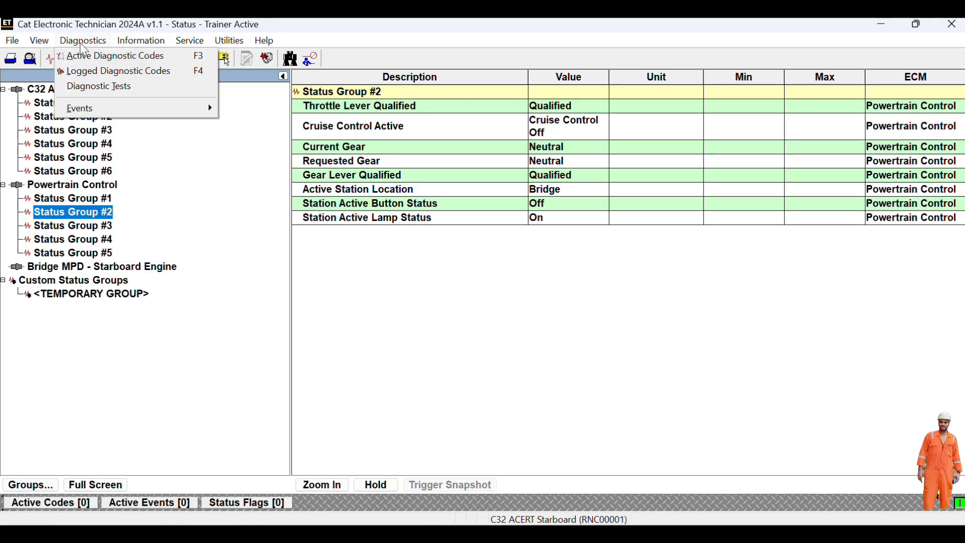
- Check the empty Logged Diagnostic Codes list, then bring up the Diagnostic Tests list
click(83, 71)
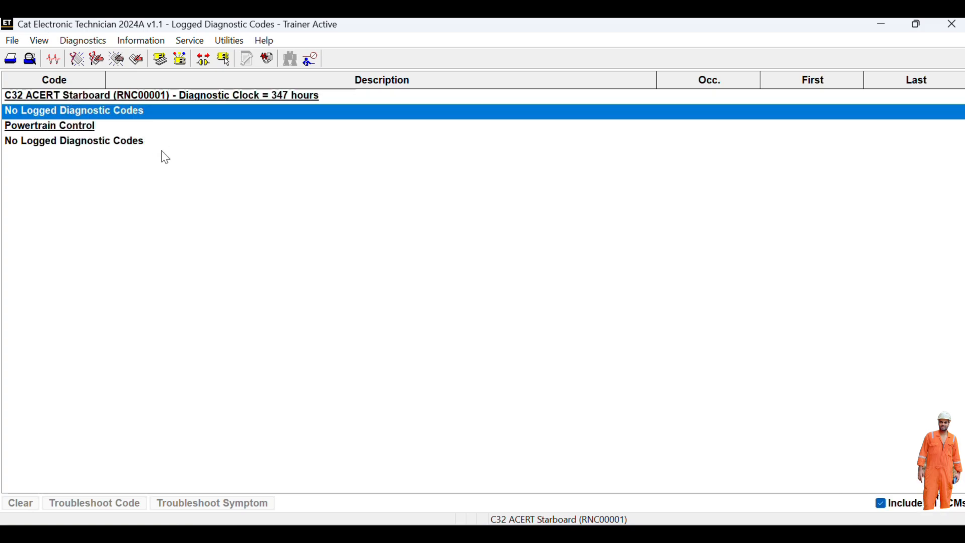
click(104, 40)
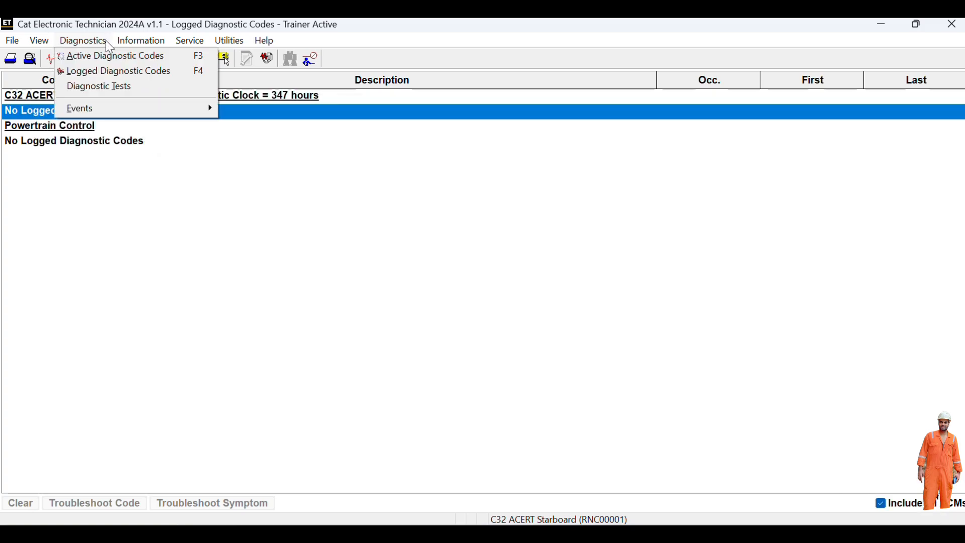
mouse_move(103, 120)
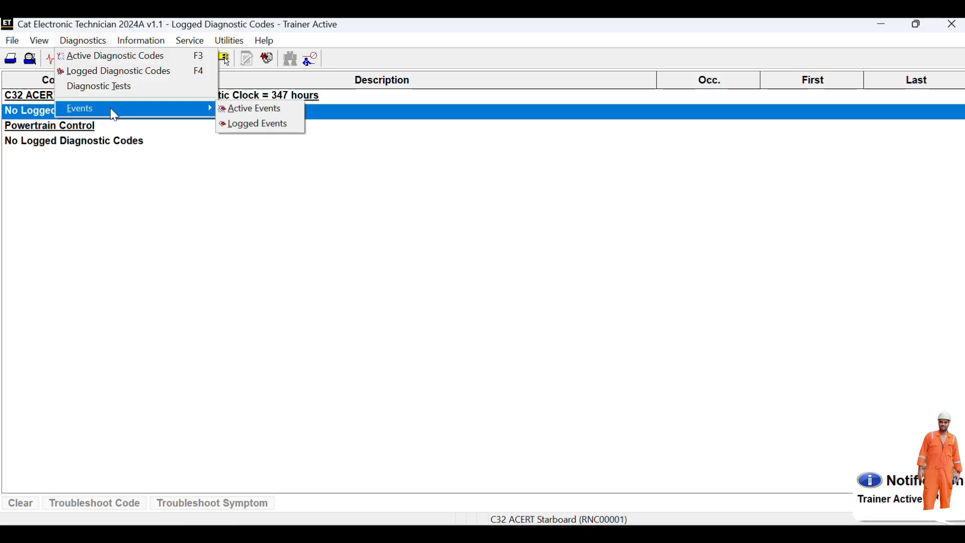
click(109, 84)
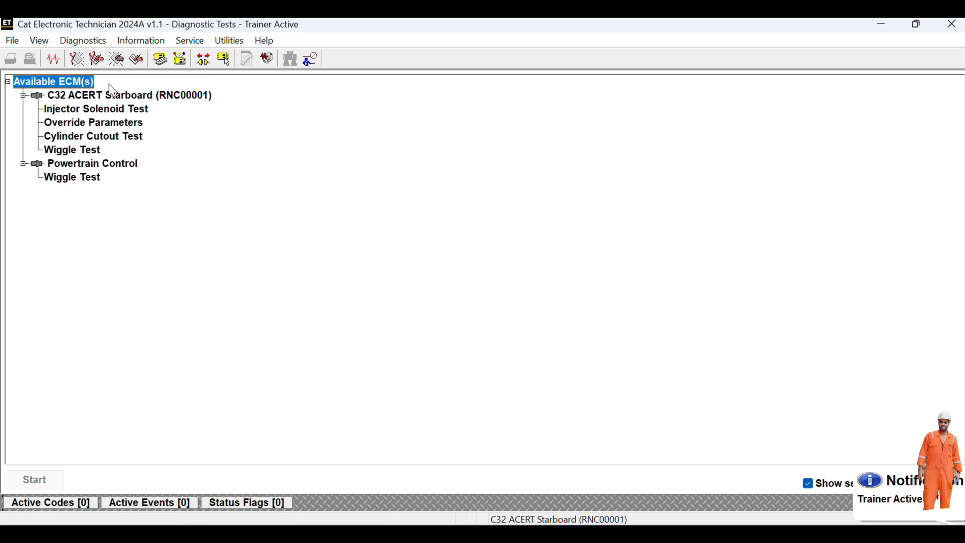
double_click(108, 115)
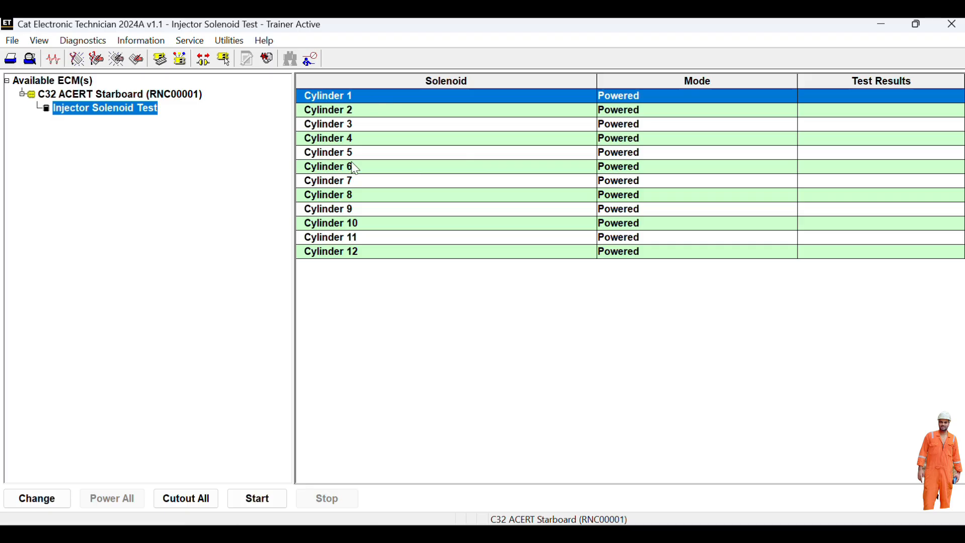
click(57, 498)
click(62, 497)
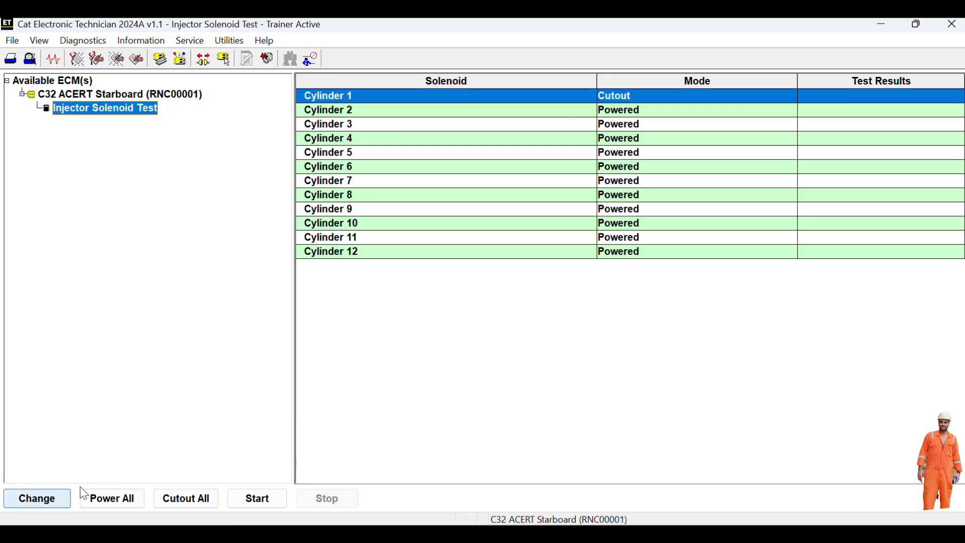
click(47, 499)
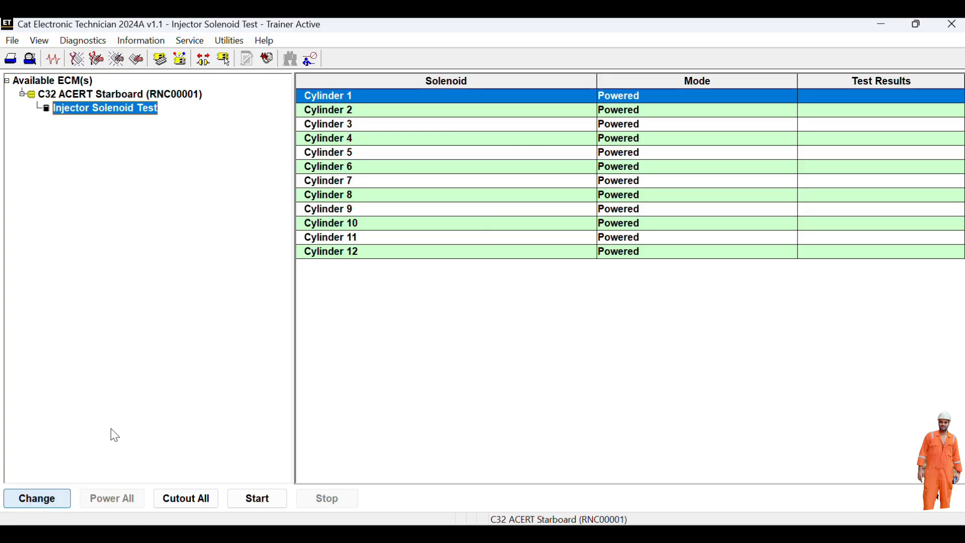
- Run and stop the injector solenoid test: cylinder 1 Not OK (Short), cylinders 2–4 OK
click(264, 499)
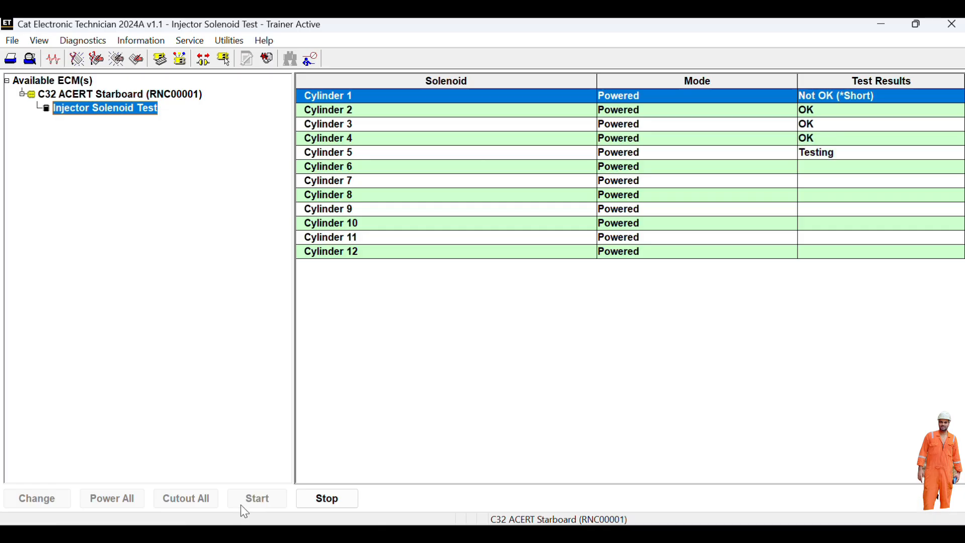
click(324, 499)
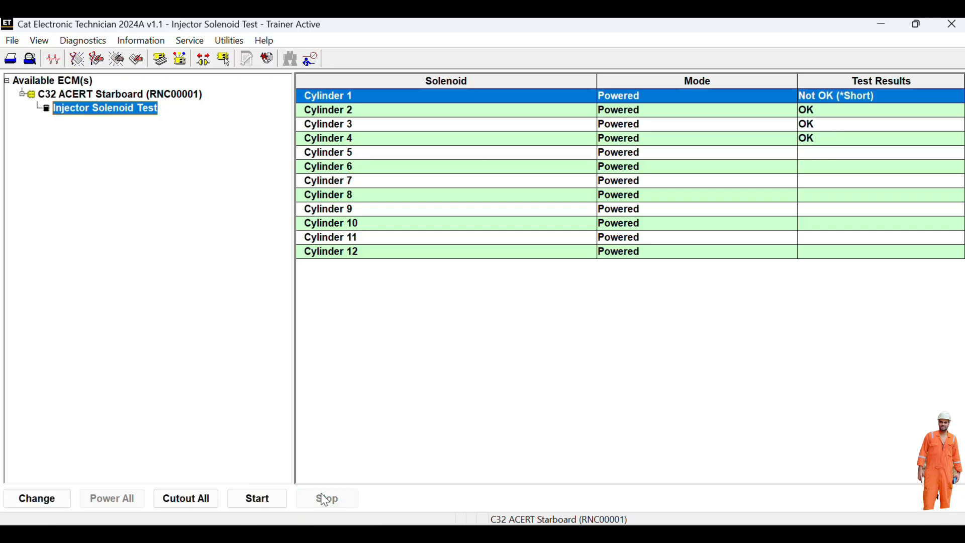
- Leave the injector solenoid test and return to the Diagnostic Tests list
click(95, 41)
click(104, 88)
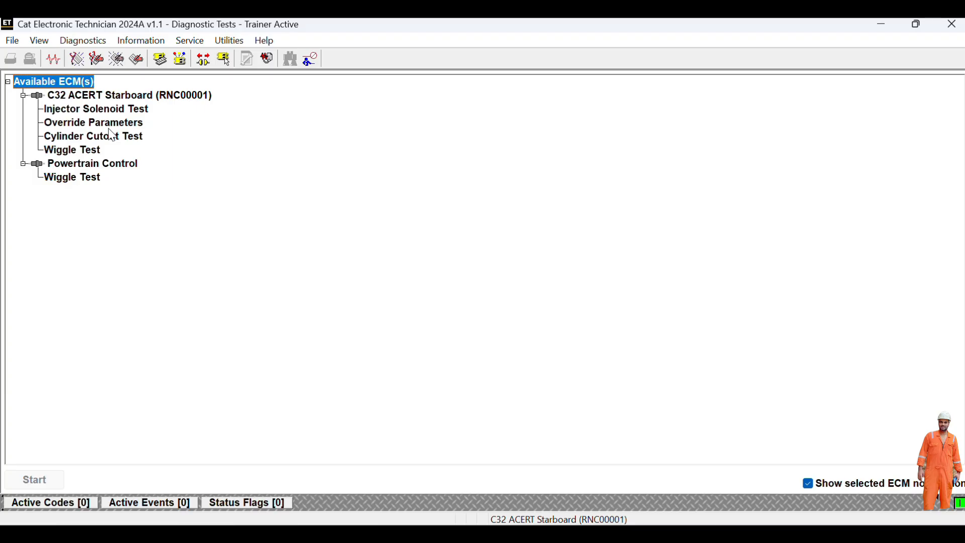
- In Override Parameters, set Engine Pre-Lube Override's new value to Off and confirm programming
double_click(124, 124)
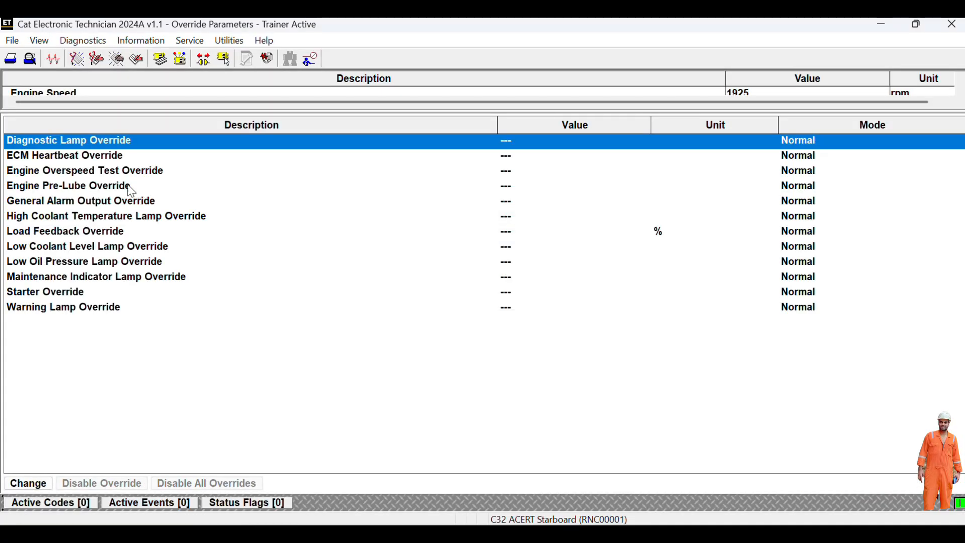
click(132, 188)
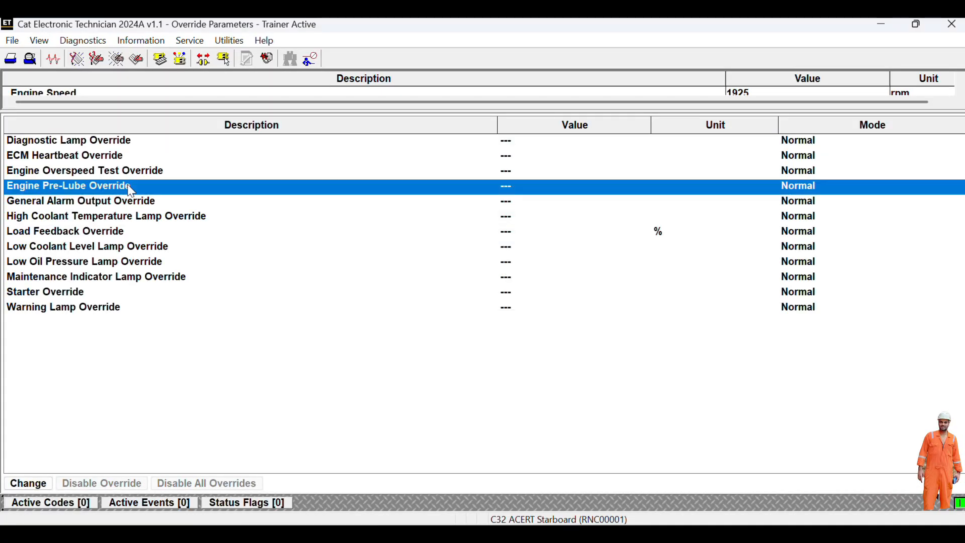
double_click(133, 189)
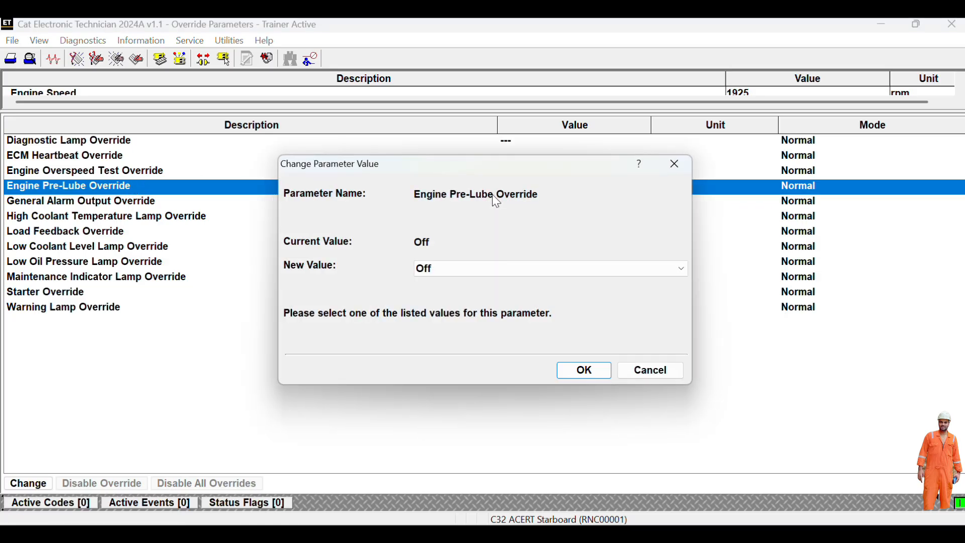
click(430, 266)
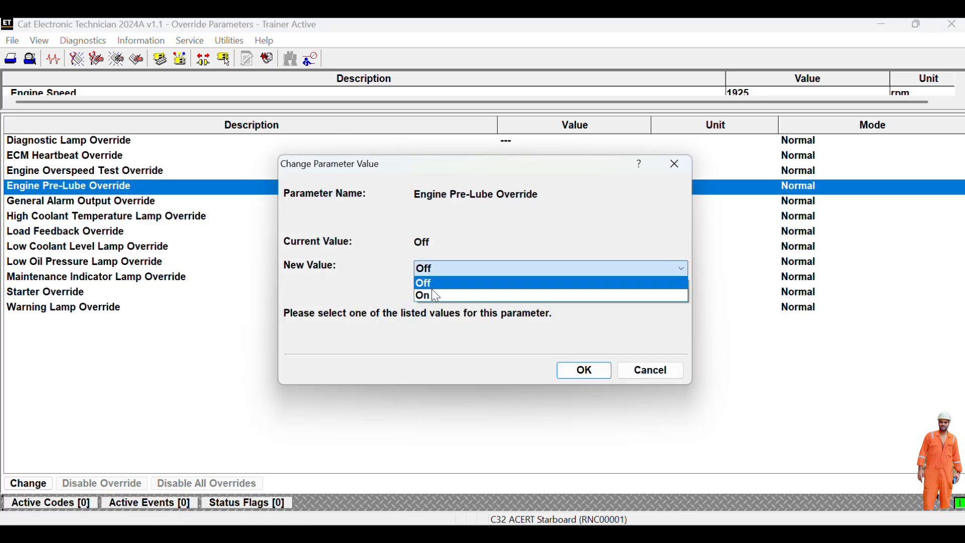
click(435, 285)
click(583, 371)
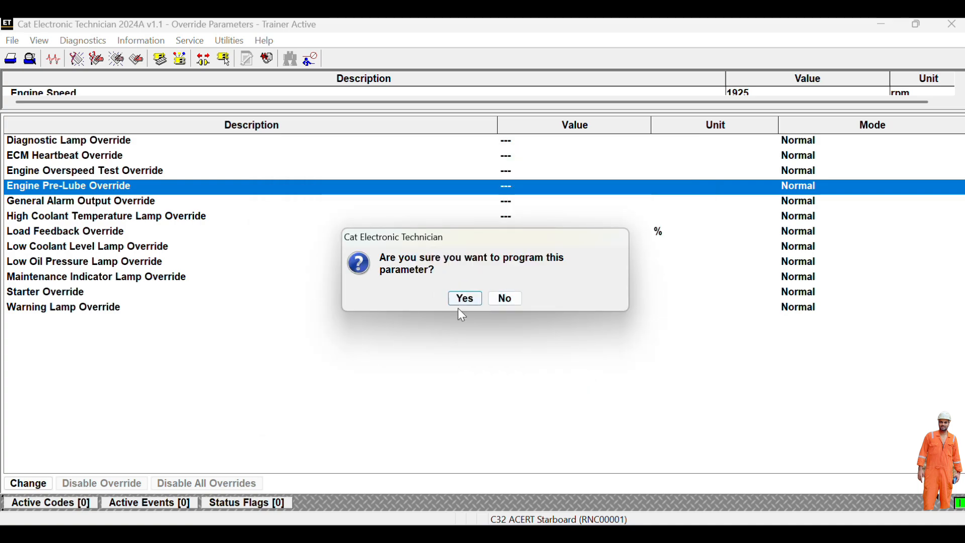
click(464, 299)
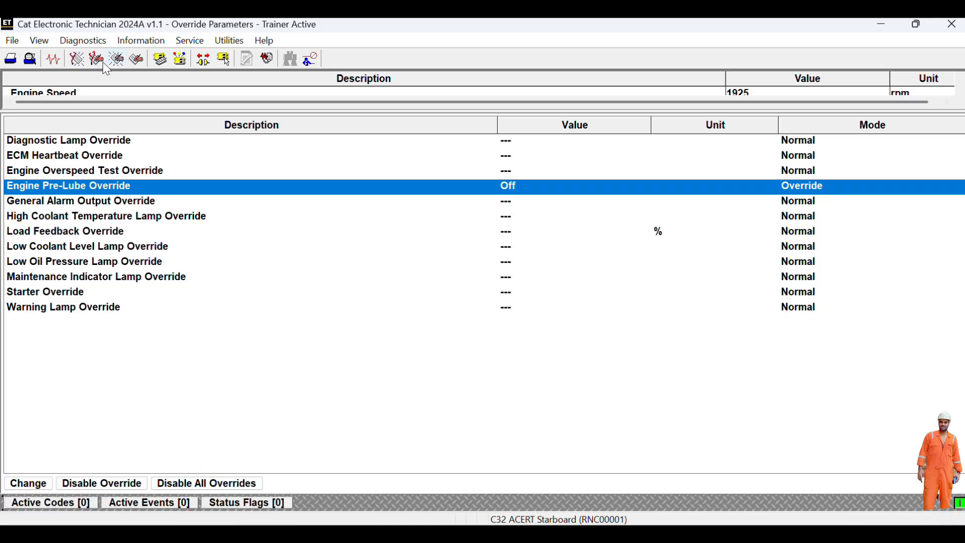
- Start the Cylinder Cutout Test, acknowledge the engine speed warning, and select Cylinder 5
click(83, 40)
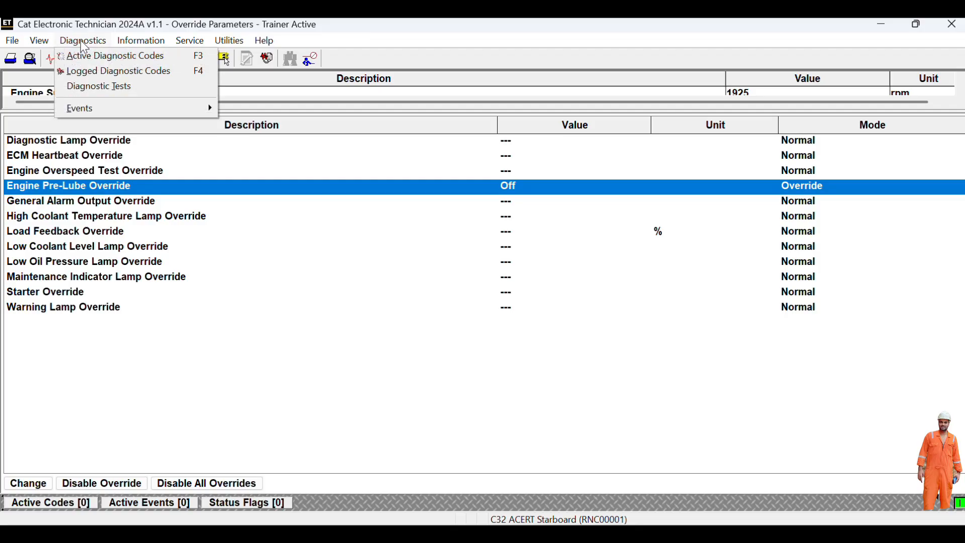
click(108, 87)
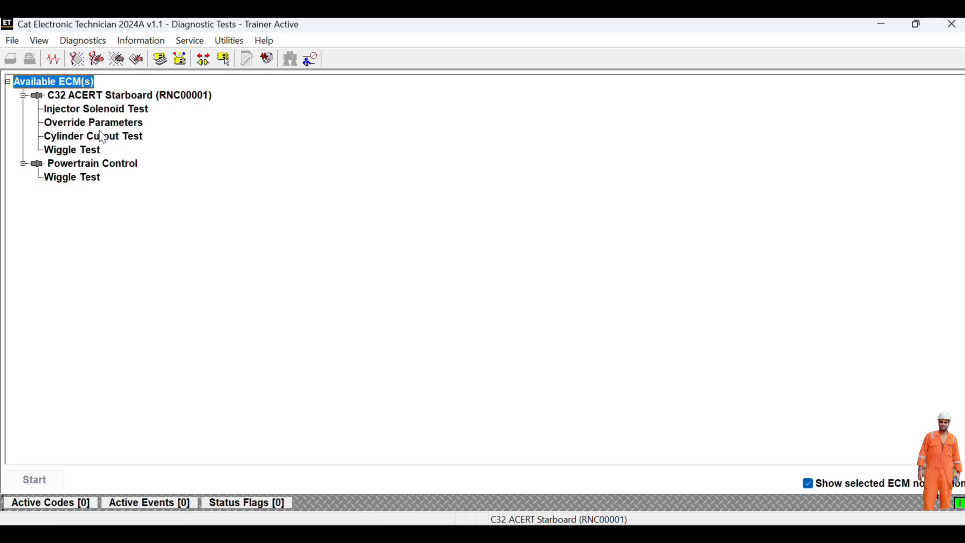
double_click(98, 137)
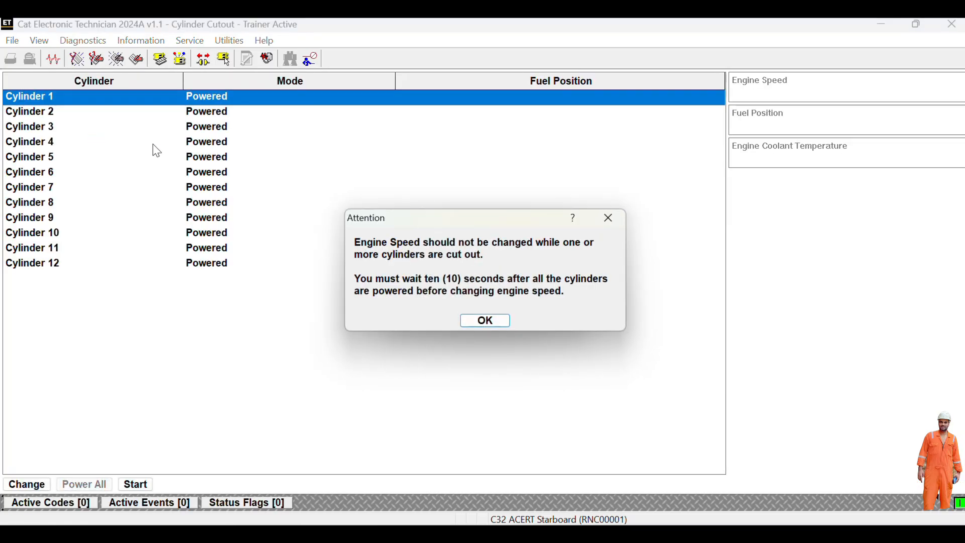
click(485, 322)
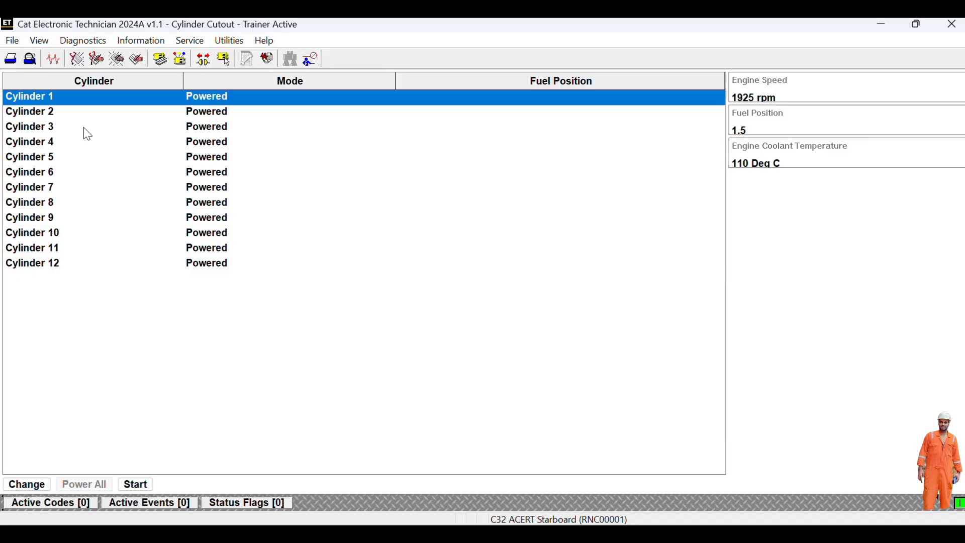
click(73, 157)
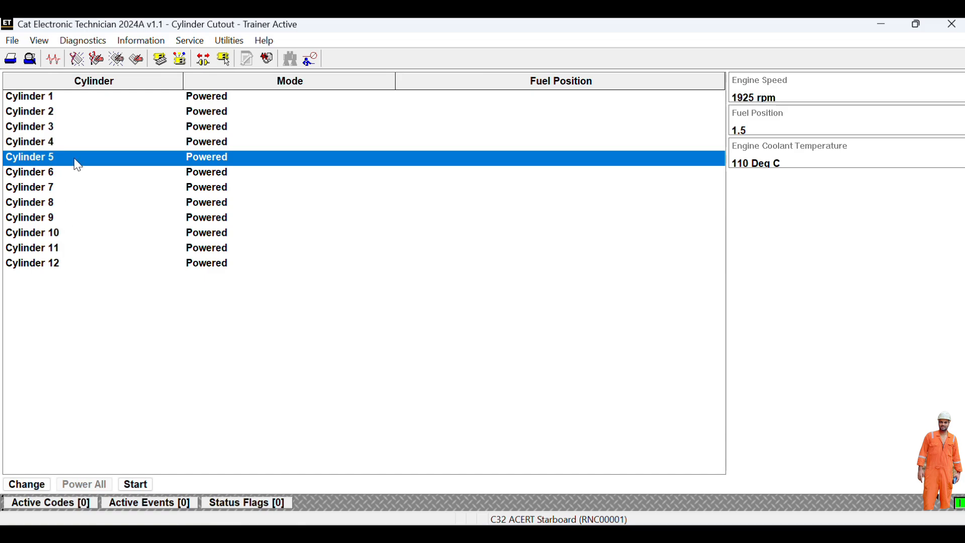
click(31, 488)
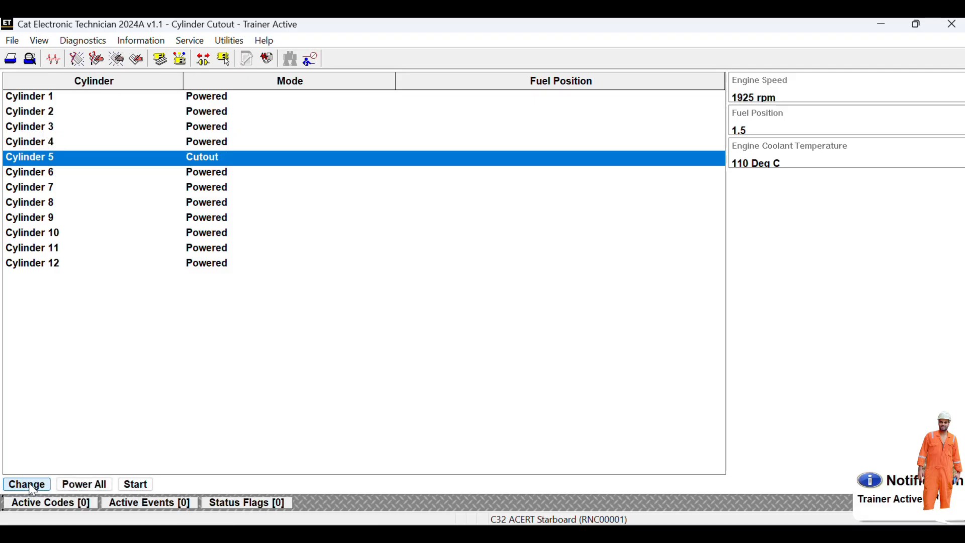
click(31, 487)
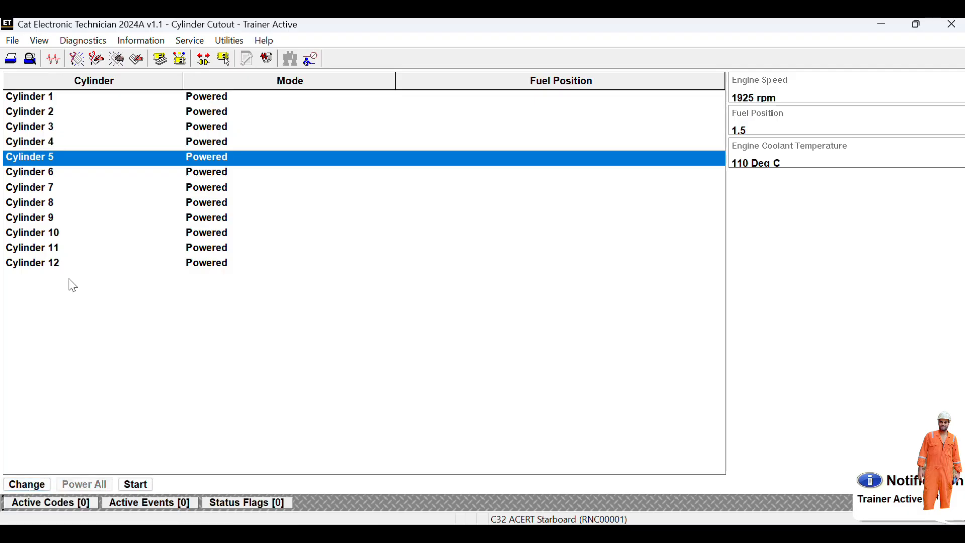
click(49, 195)
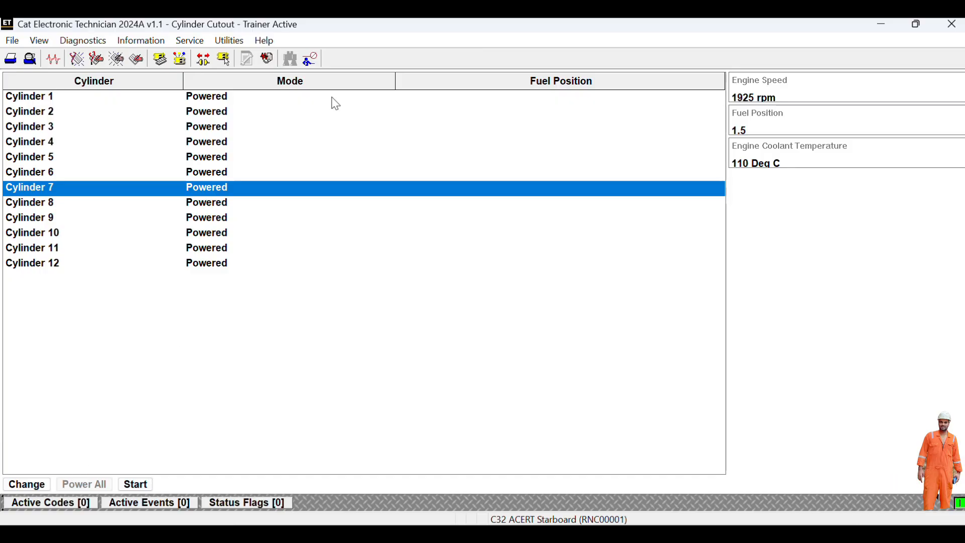
- Open the Wiggle Test from Diagnostic Tests and acknowledge its safety warning
click(90, 43)
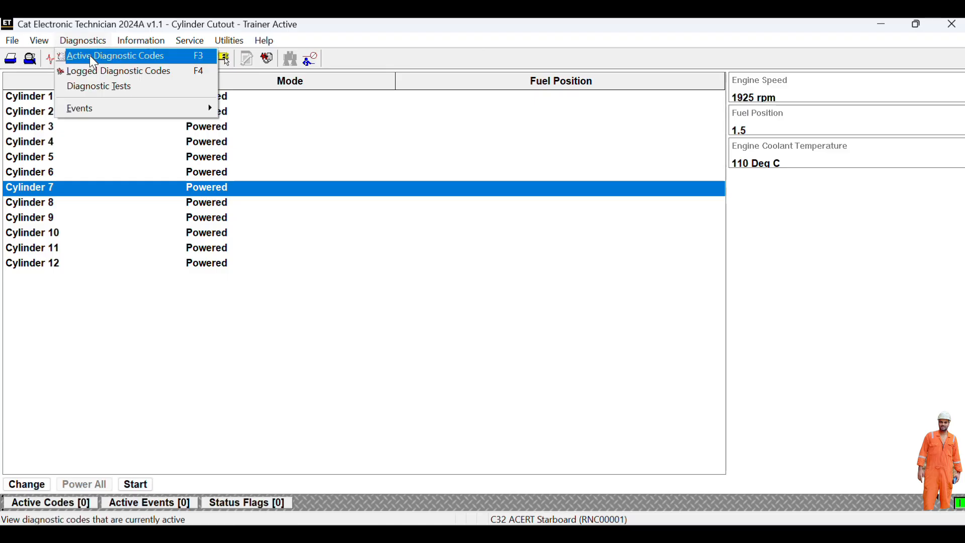
click(98, 88)
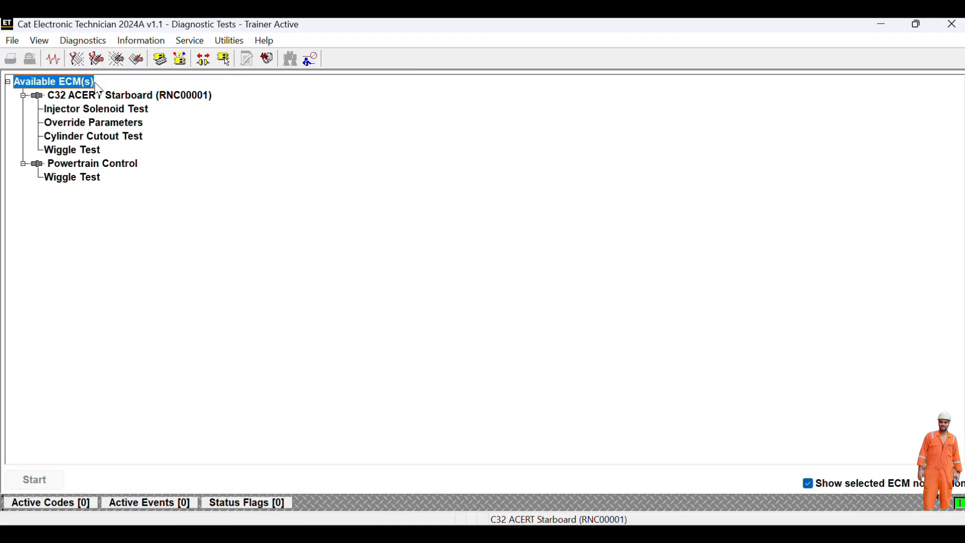
double_click(73, 150)
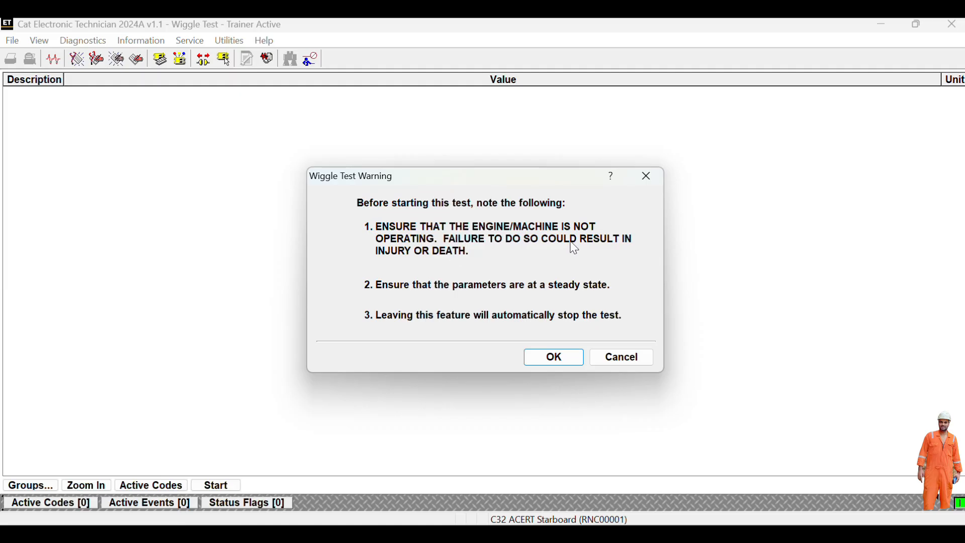
click(564, 358)
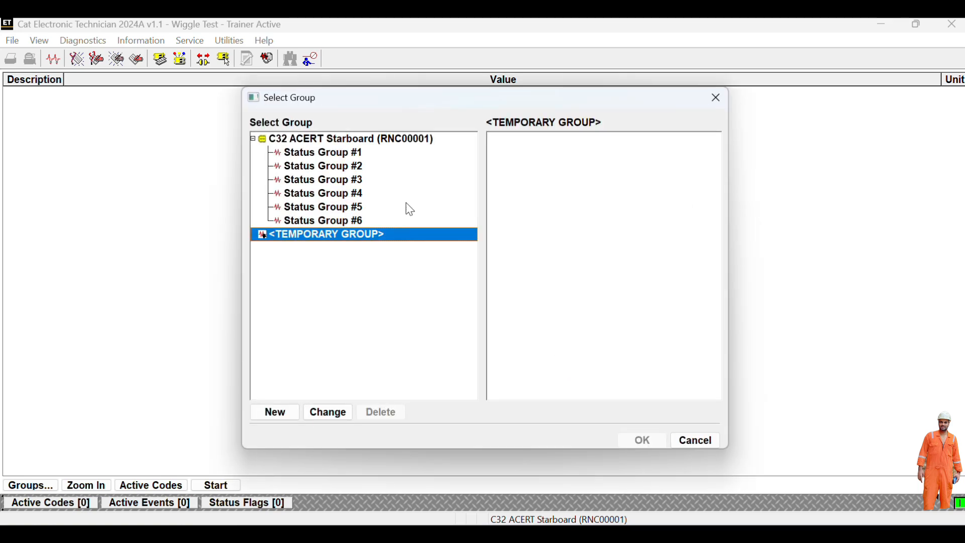
- Choose Status Group #2, Engine Speed through Rated Fuel Limit, for the wiggle test
click(360, 158)
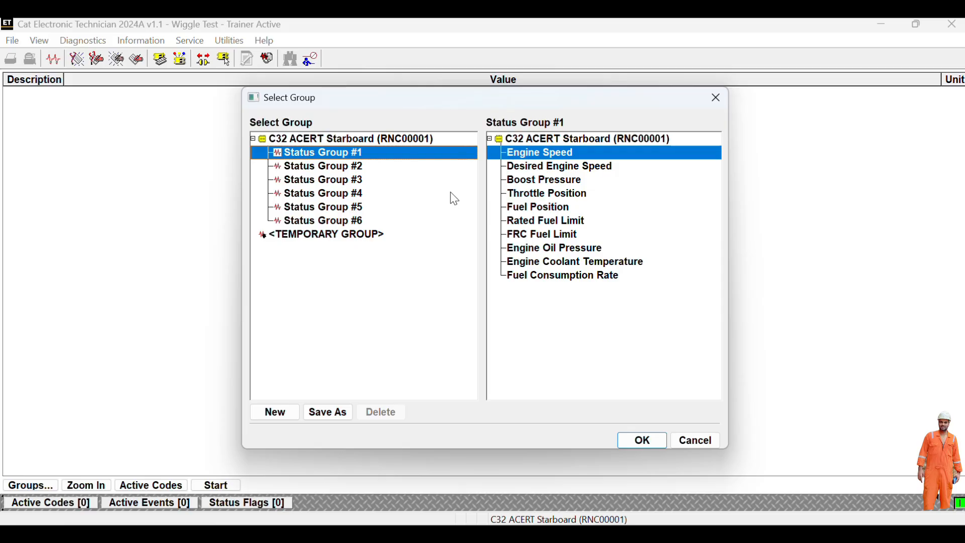
click(348, 171)
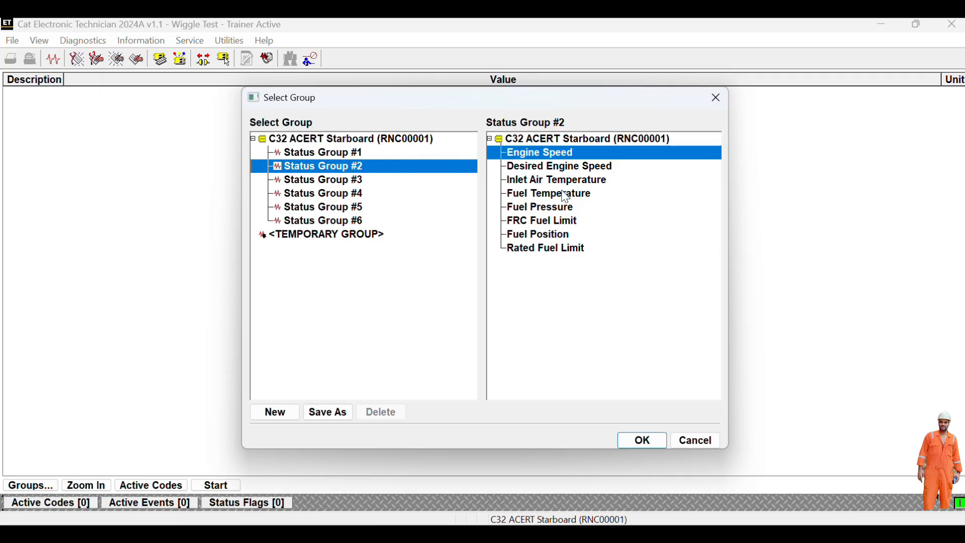
click(565, 212)
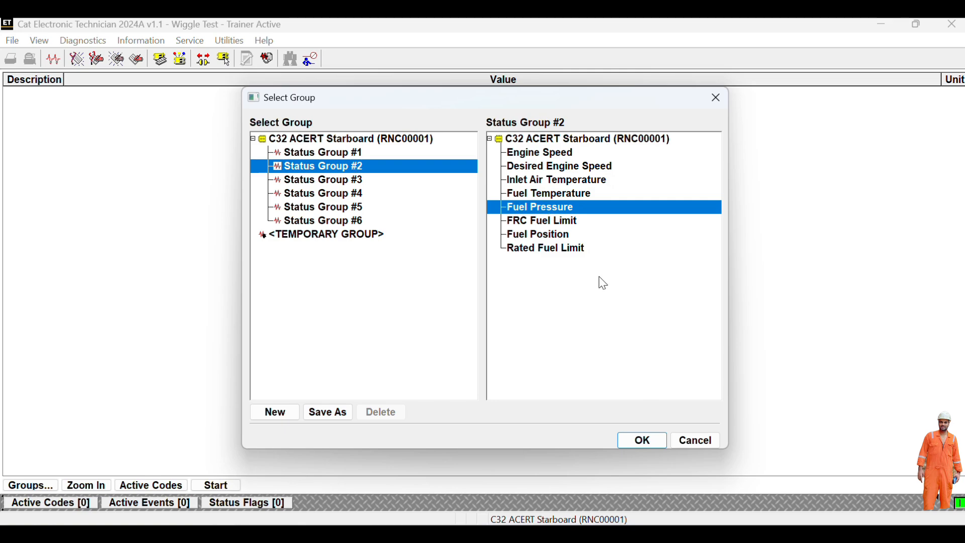
click(642, 440)
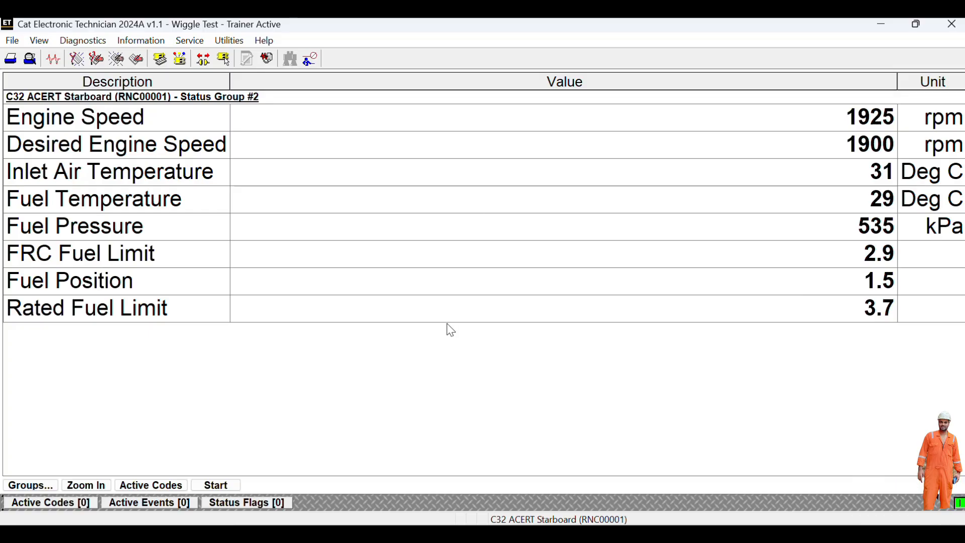
- Review live Status Groups #1, #3 and #4, then display the ECM Summary for all three ECMs
click(97, 44)
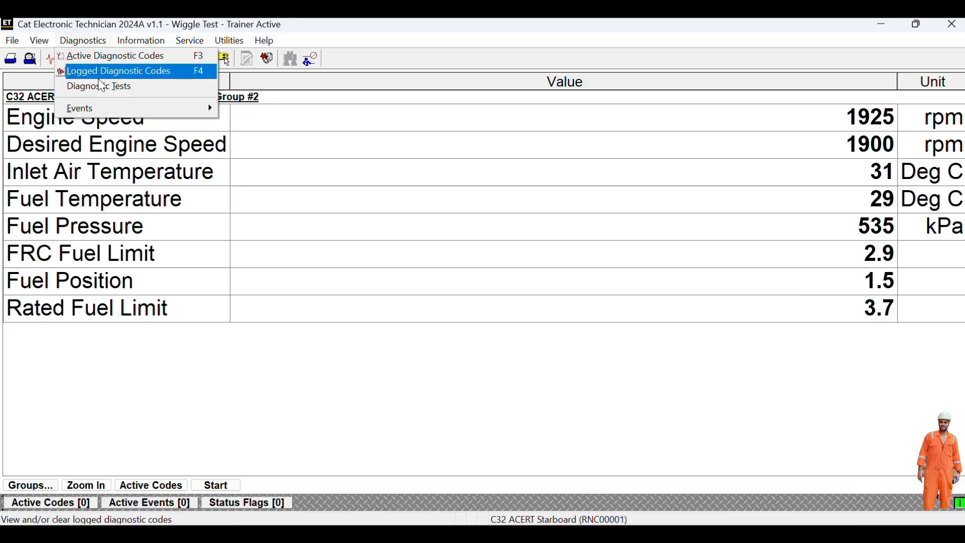
click(101, 87)
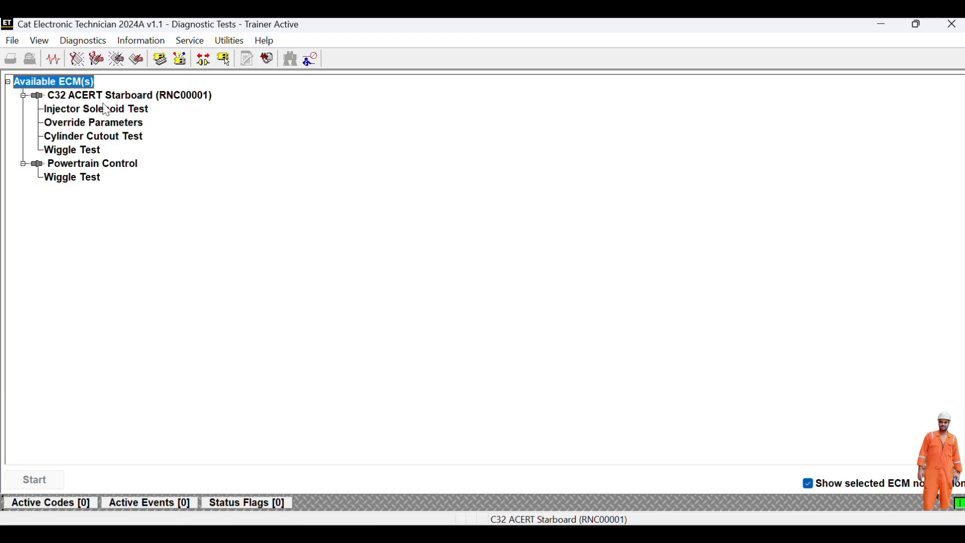
click(141, 41)
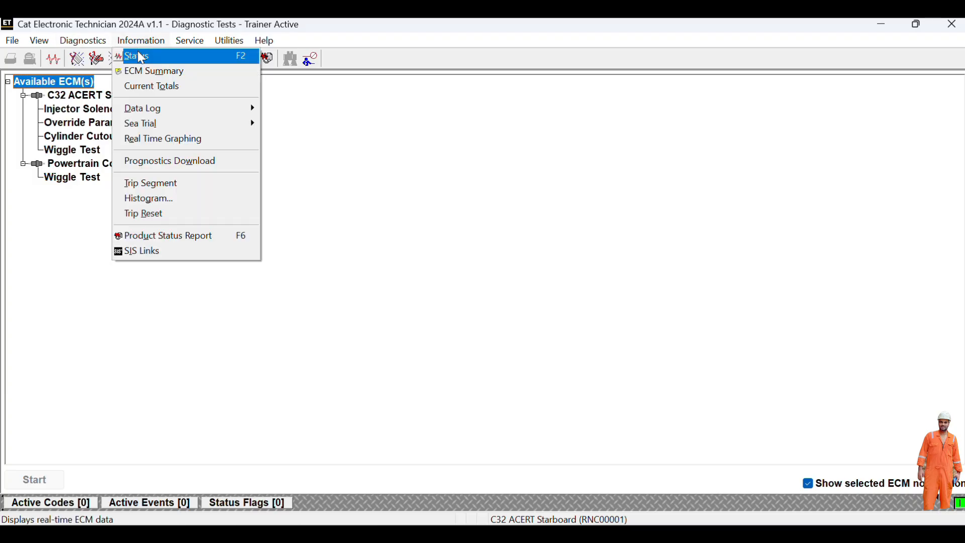
click(141, 56)
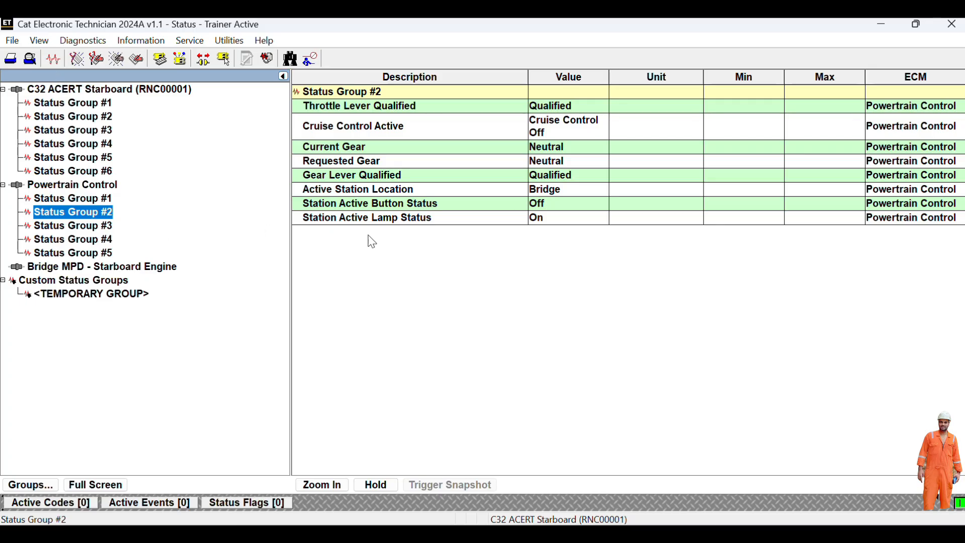
click(73, 103)
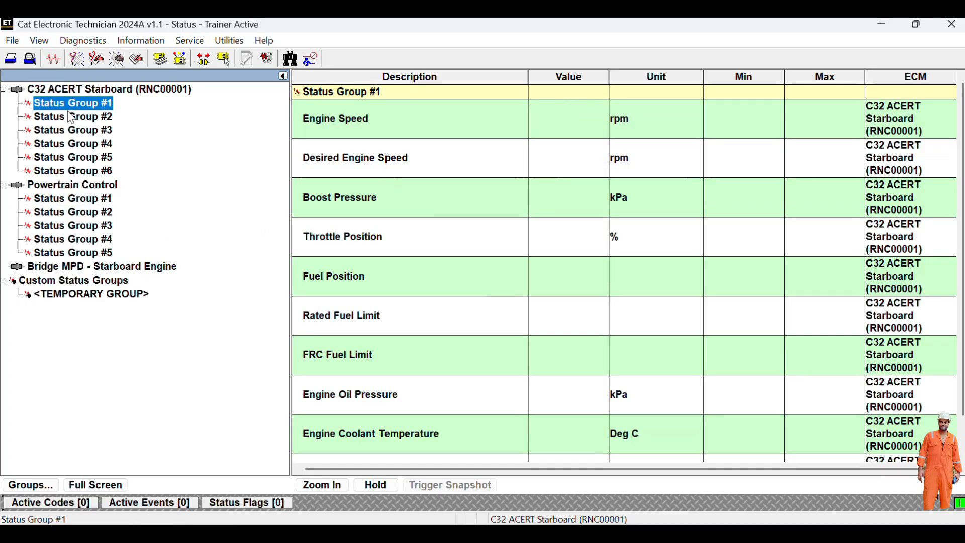
click(80, 131)
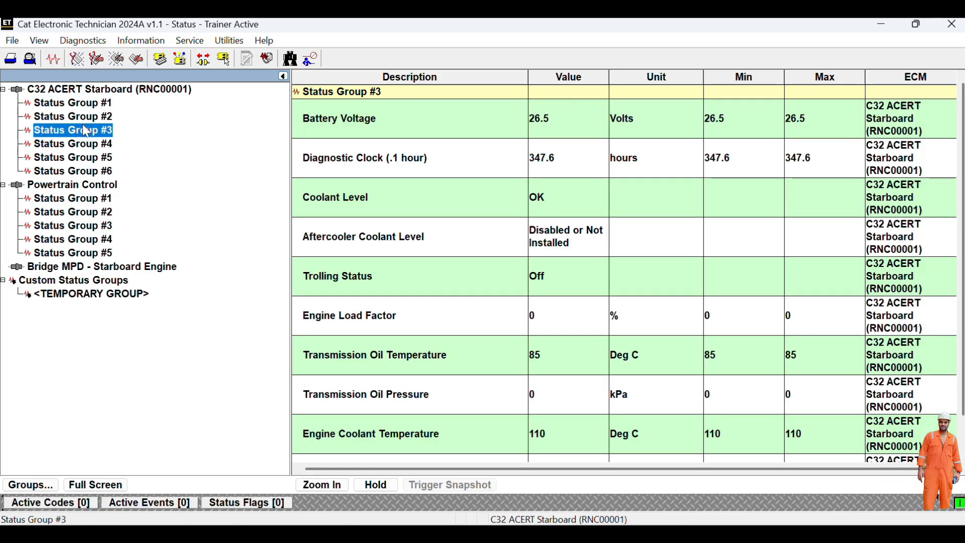
click(85, 144)
click(133, 41)
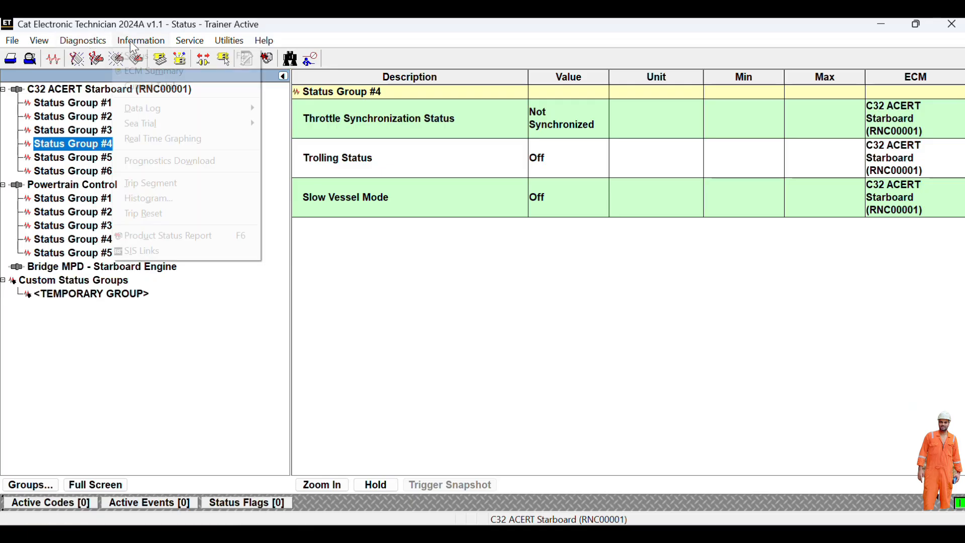
click(151, 75)
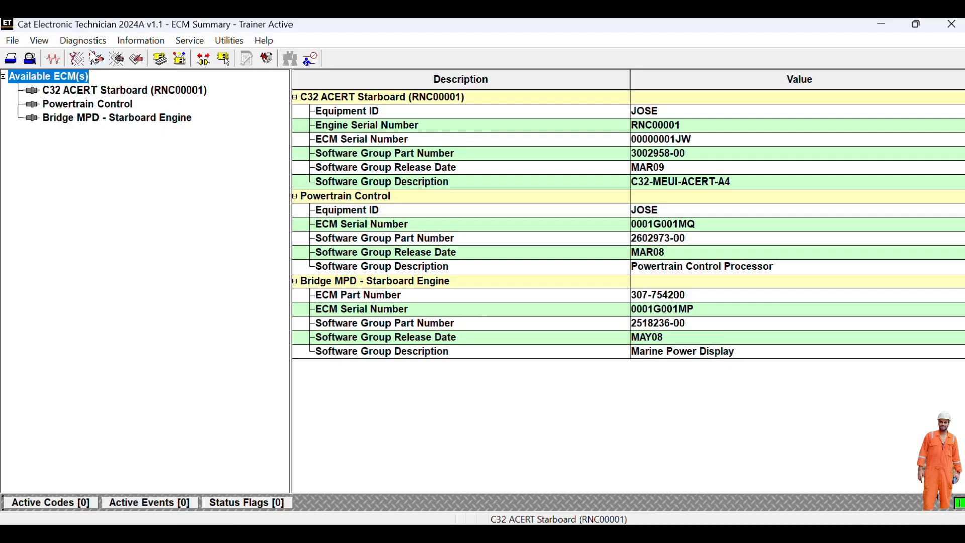
- Display Current Totals: 8192 hours total time, 348 operating hours, 395 engine starts
click(141, 40)
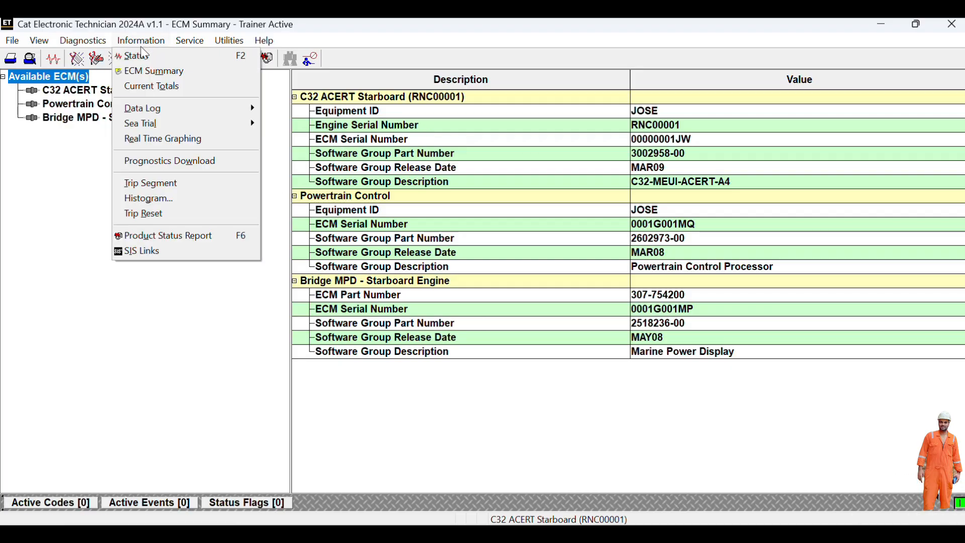
click(147, 87)
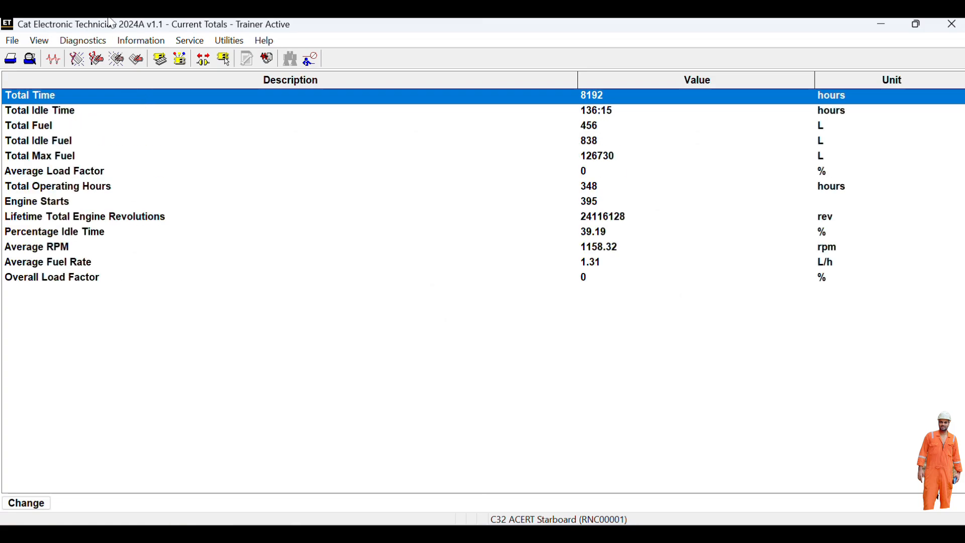
click(132, 42)
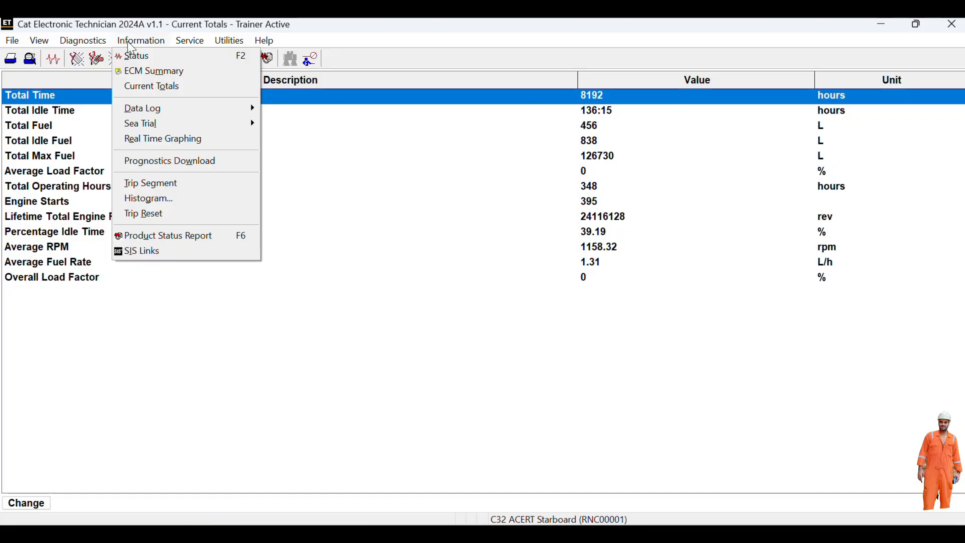
mouse_move(152, 108)
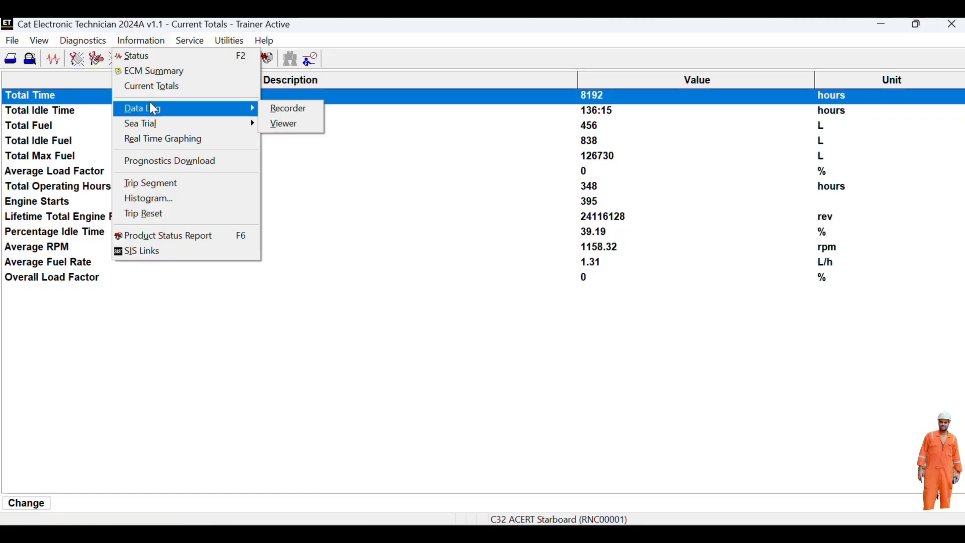
- Plot the C32 ACERT Starboard Group 2 set in Real Time Graphing and close the Legend
click(164, 139)
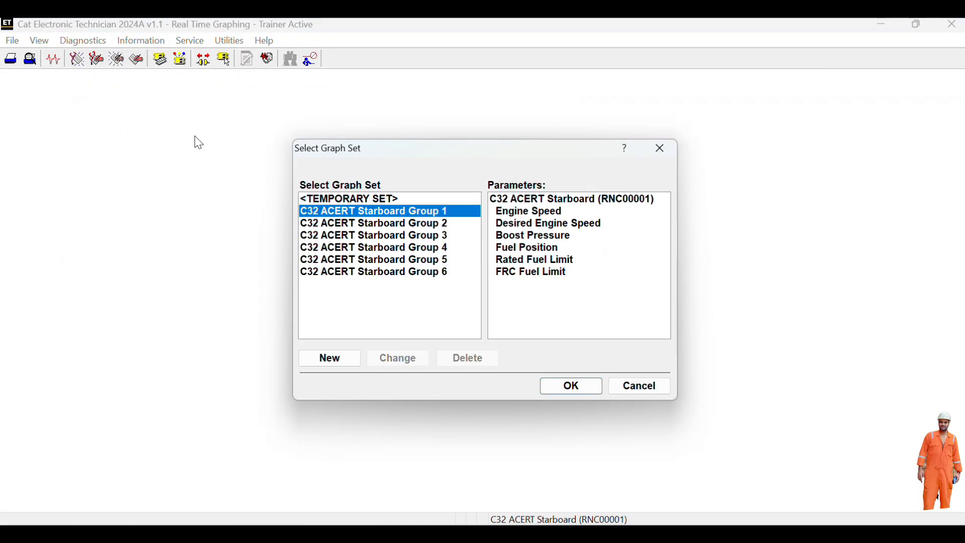
click(367, 227)
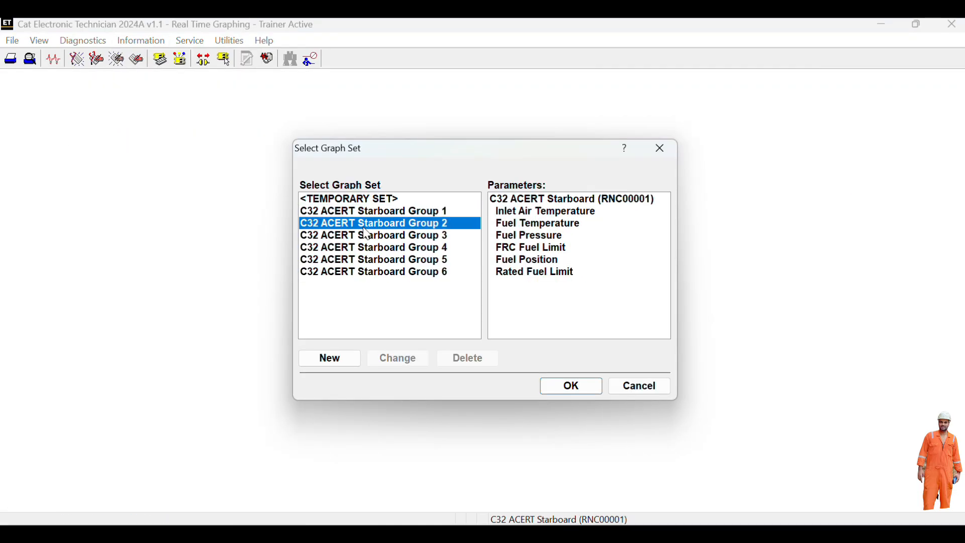
click(549, 247)
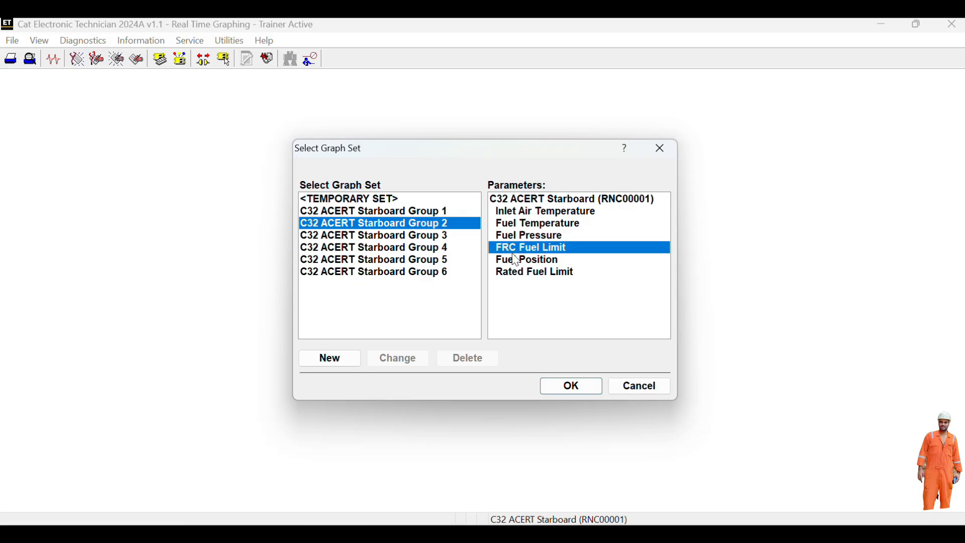
click(594, 387)
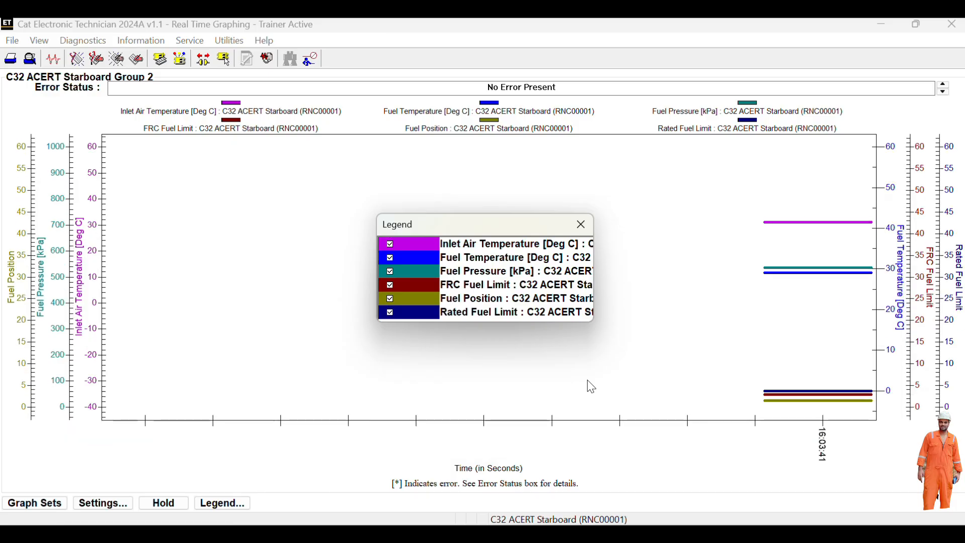
click(583, 226)
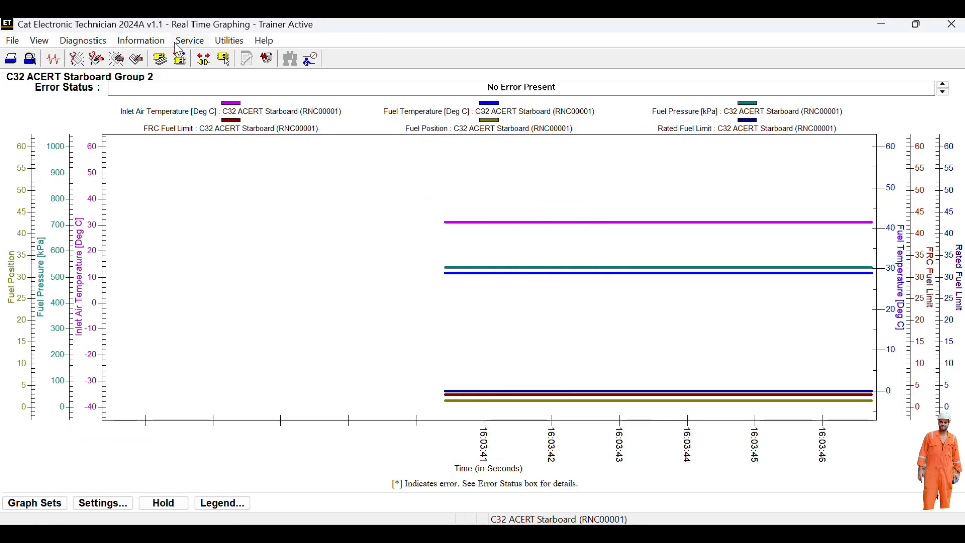
click(168, 42)
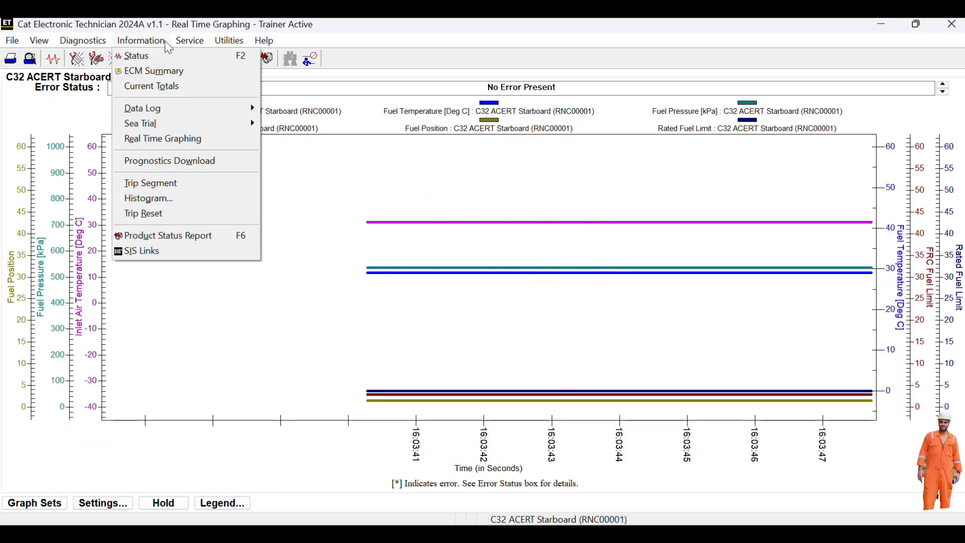
- Try Trip Segment and dismiss its error, then run Trip Reset to clear segments and histograms
click(177, 186)
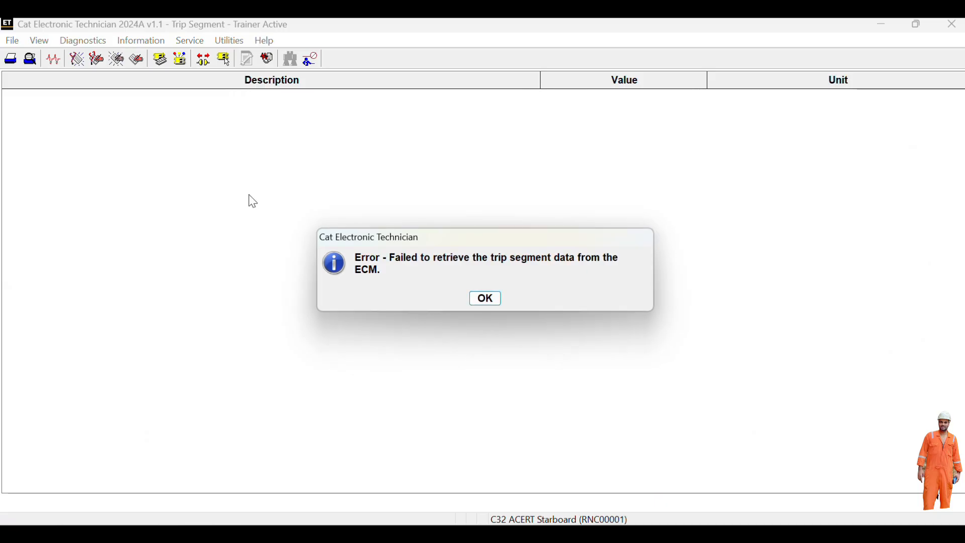
click(486, 300)
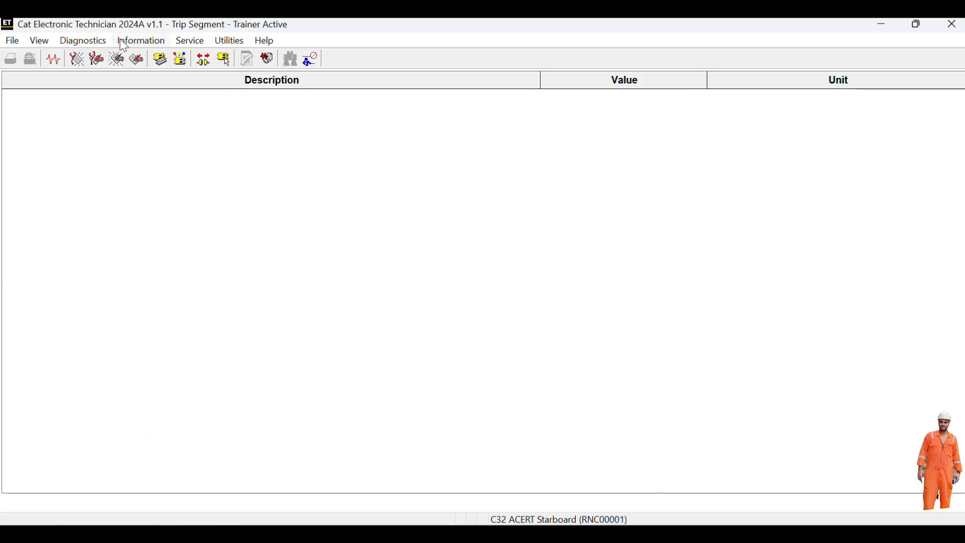
click(135, 43)
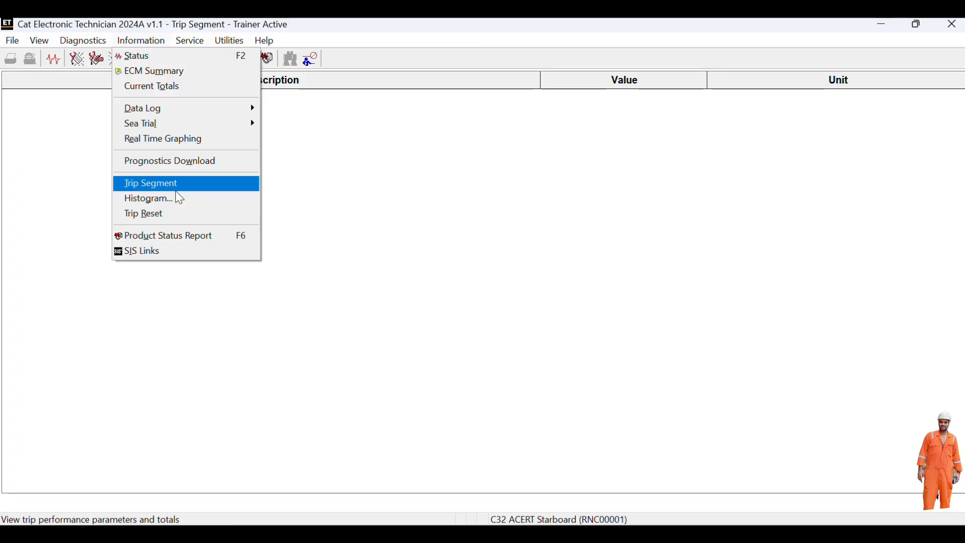
click(177, 218)
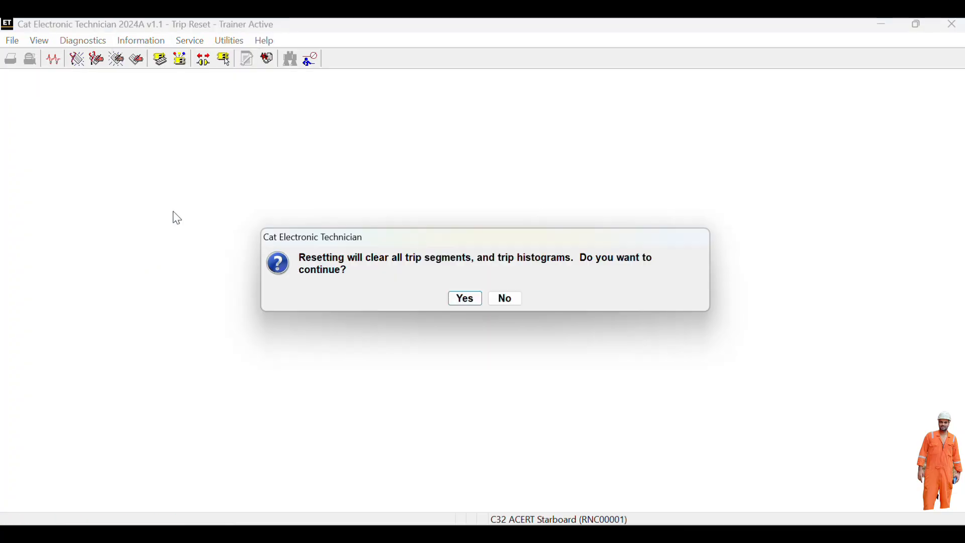
click(472, 297)
click(484, 300)
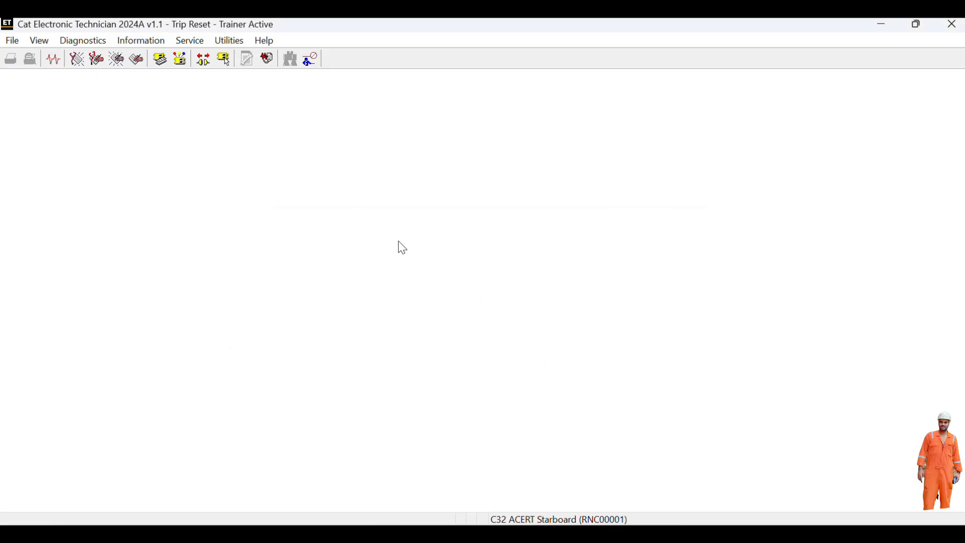
click(142, 41)
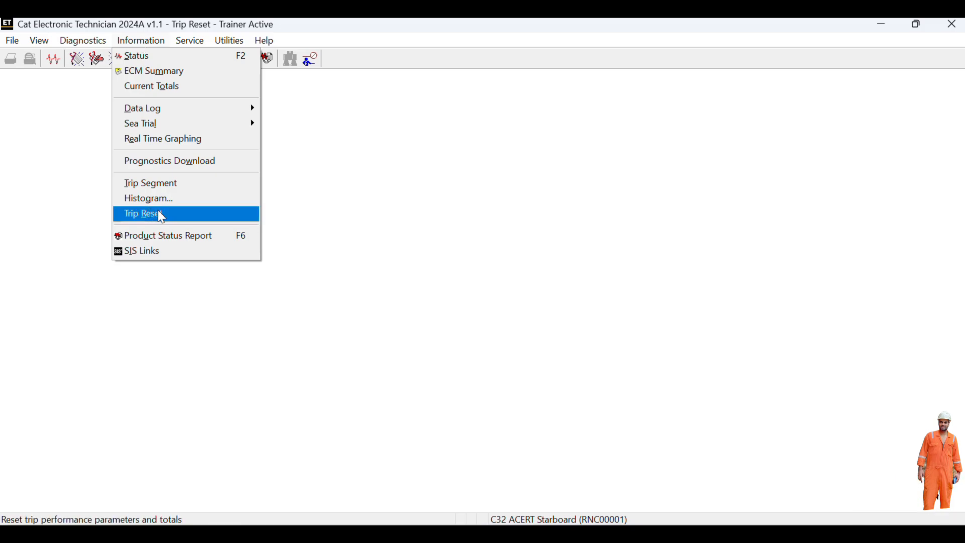
- Generate the Product Status Report, proceeding without the Histogram
click(166, 232)
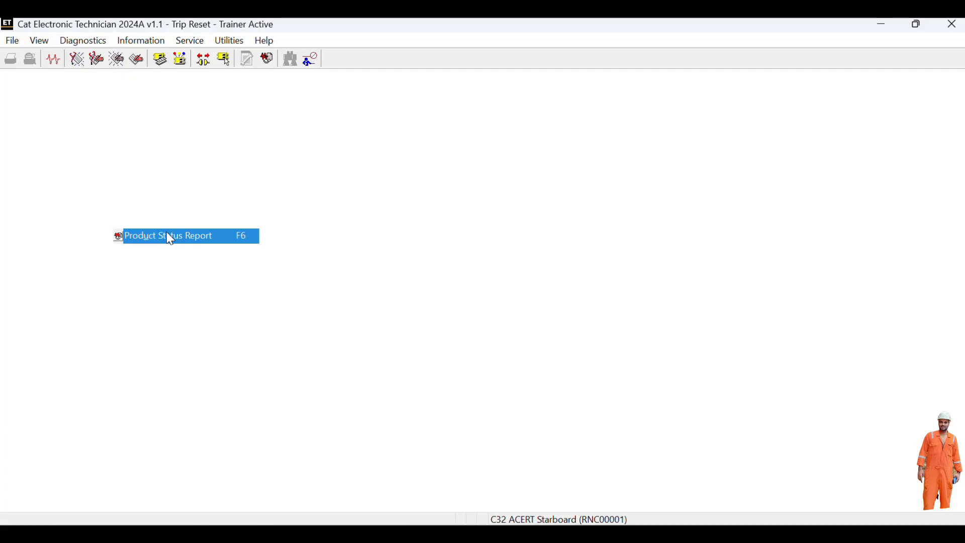
scroll(310, 247, down, 4)
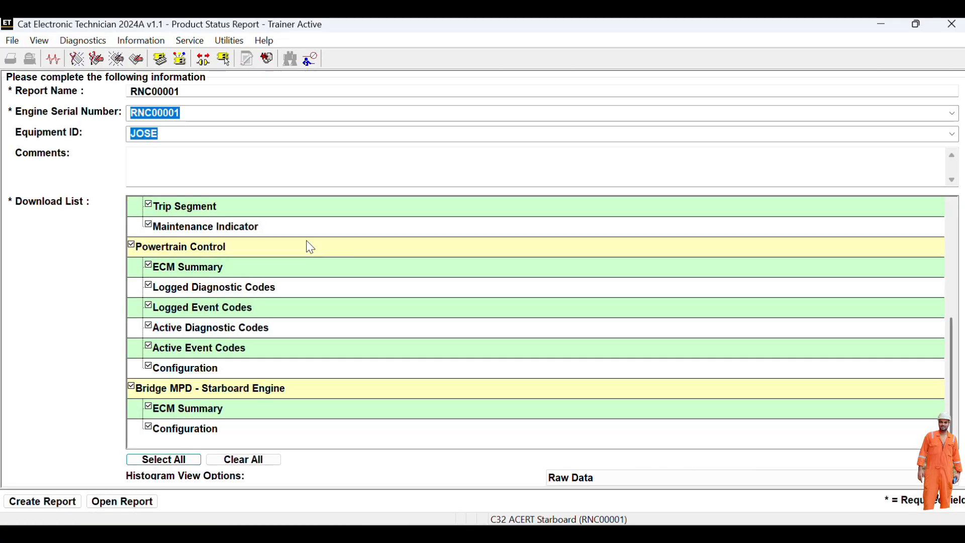
scroll(310, 247, up, 4)
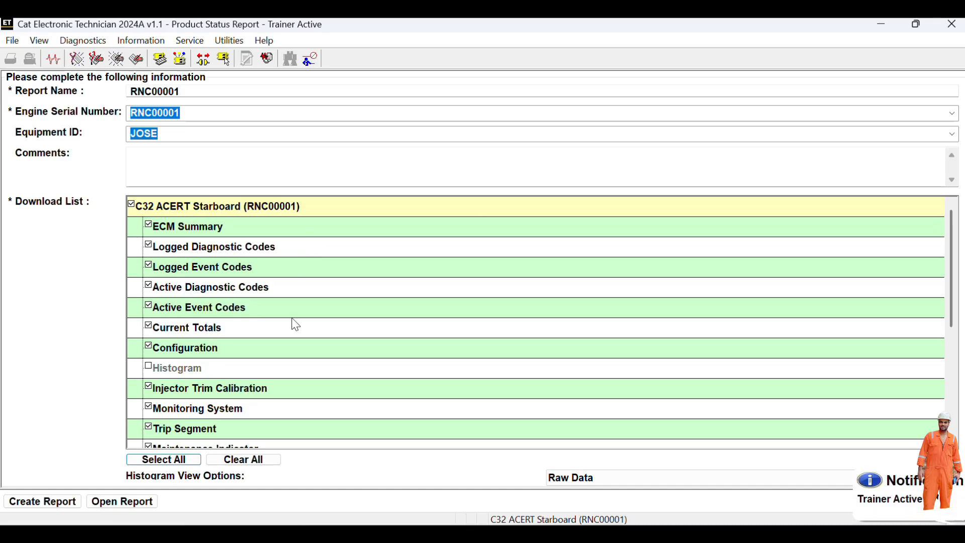
scroll(296, 325, down, 4)
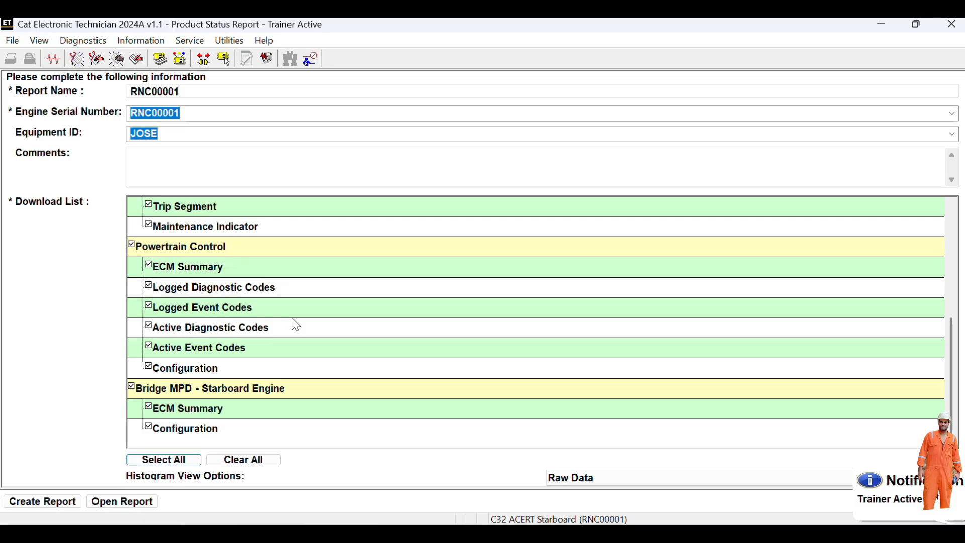
click(68, 503)
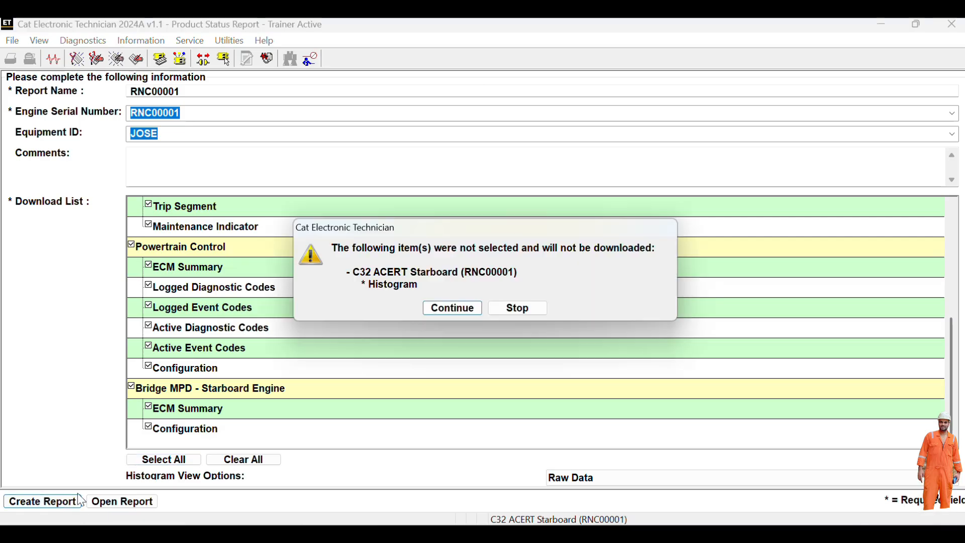
click(446, 307)
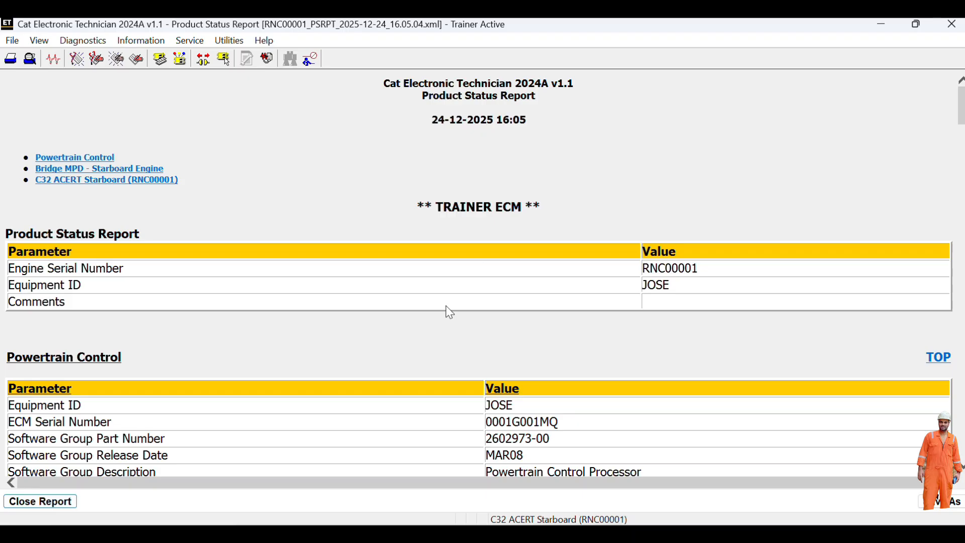
- Save the report under its suggested name as a PDF in Product Status Reports
click(945, 501)
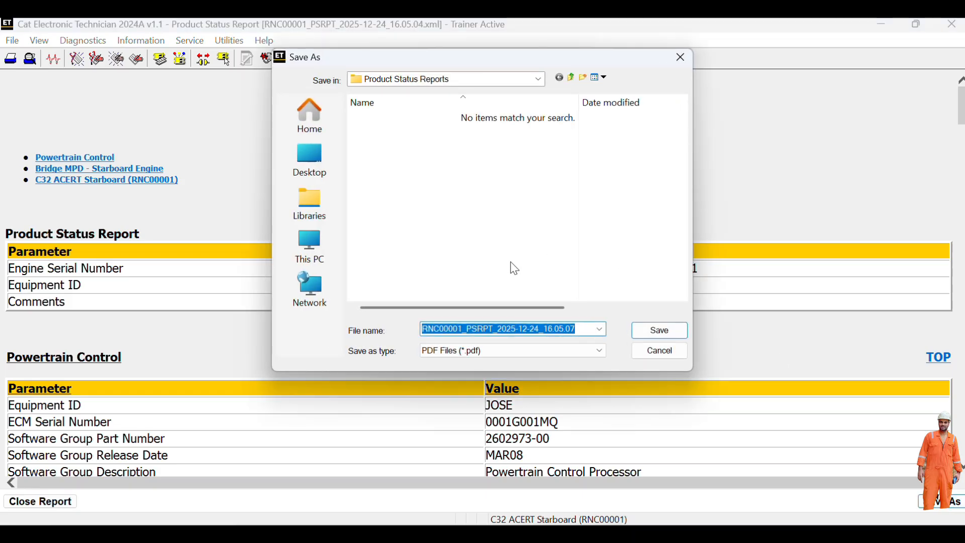
click(653, 330)
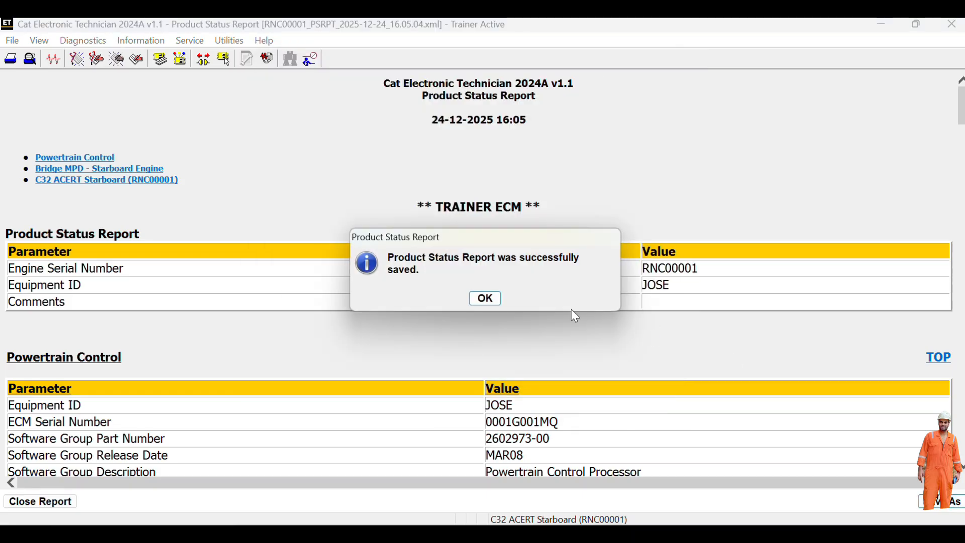
click(485, 298)
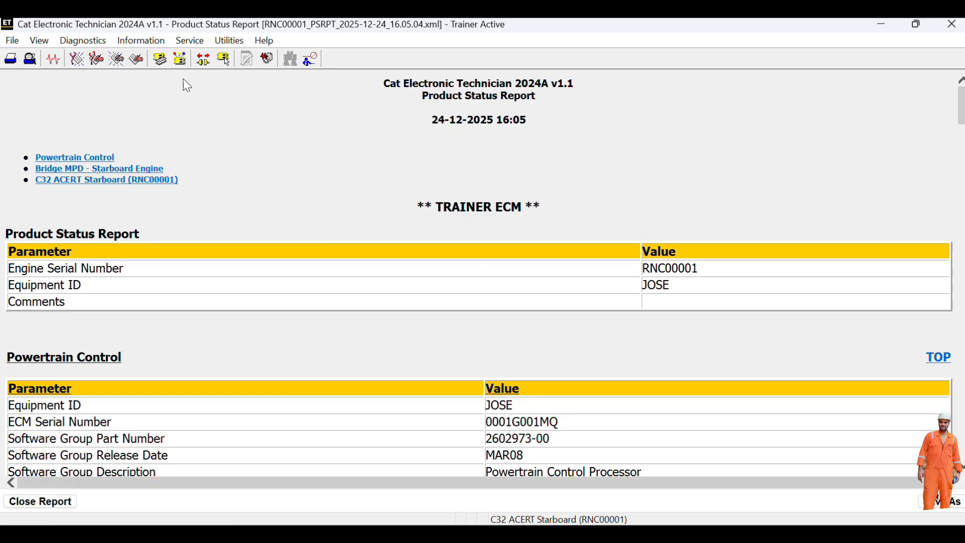
click(142, 40)
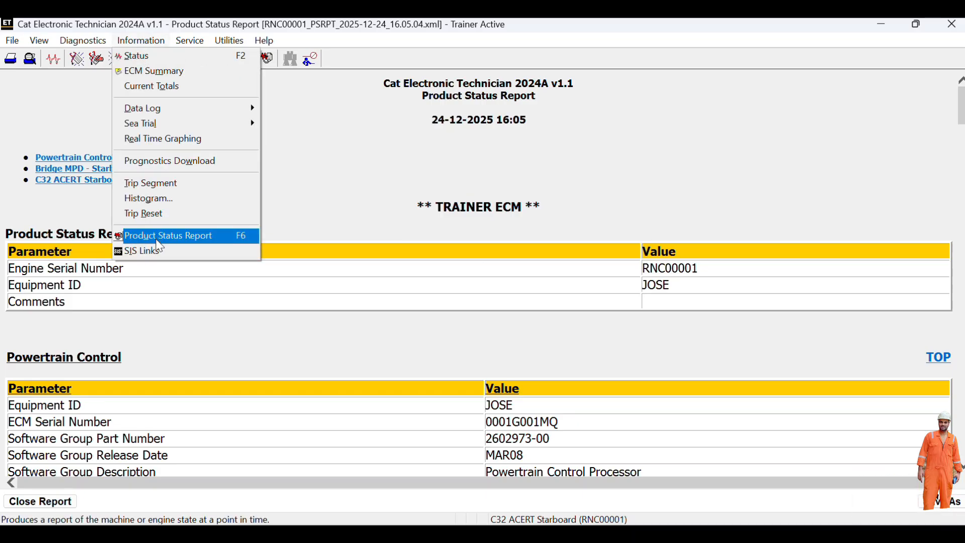
- Open SIS Links and follow the RNC00001 service information link in Edge
click(151, 251)
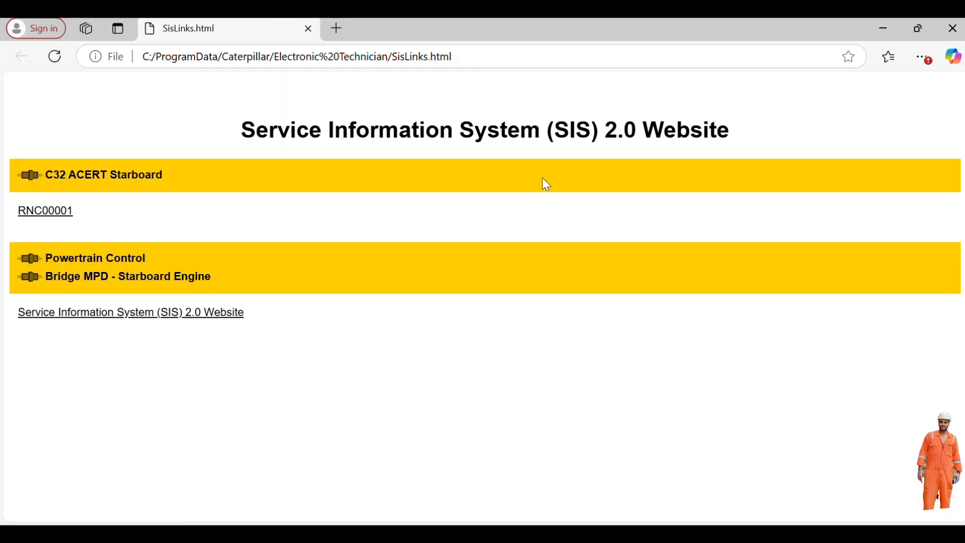
click(57, 221)
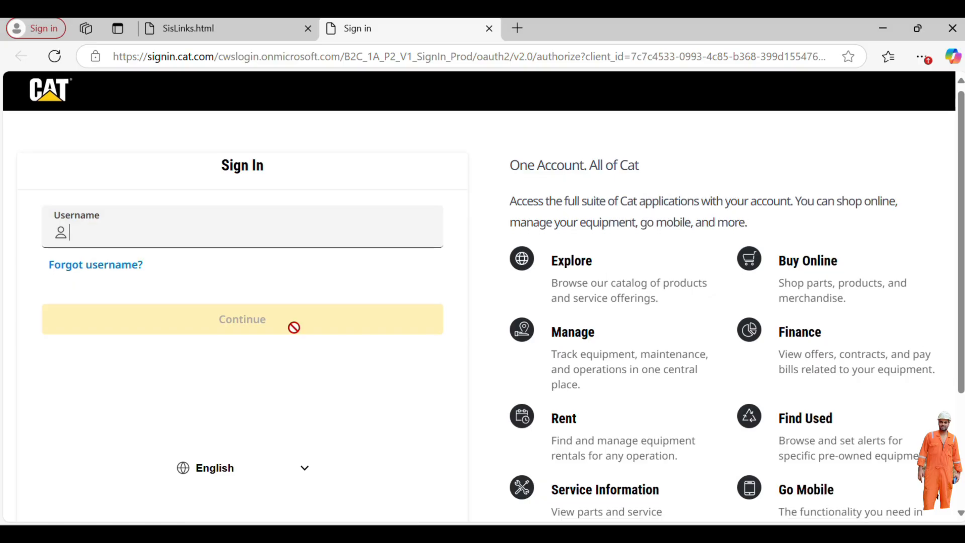
scroll(293, 328, down, 3)
scroll(294, 332, up, 3)
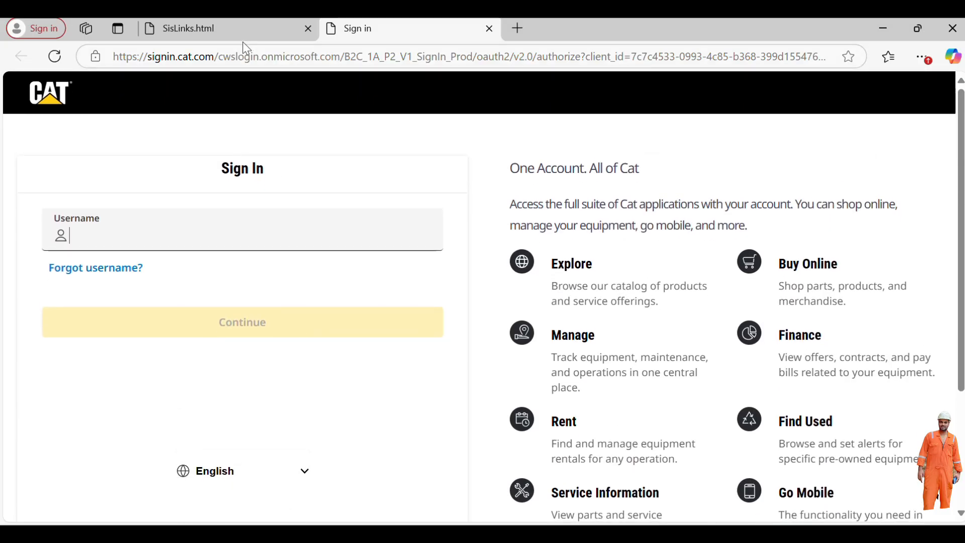
- Switch between the SIS links and Cat sign-in tabs, then return to Cat ET
click(255, 36)
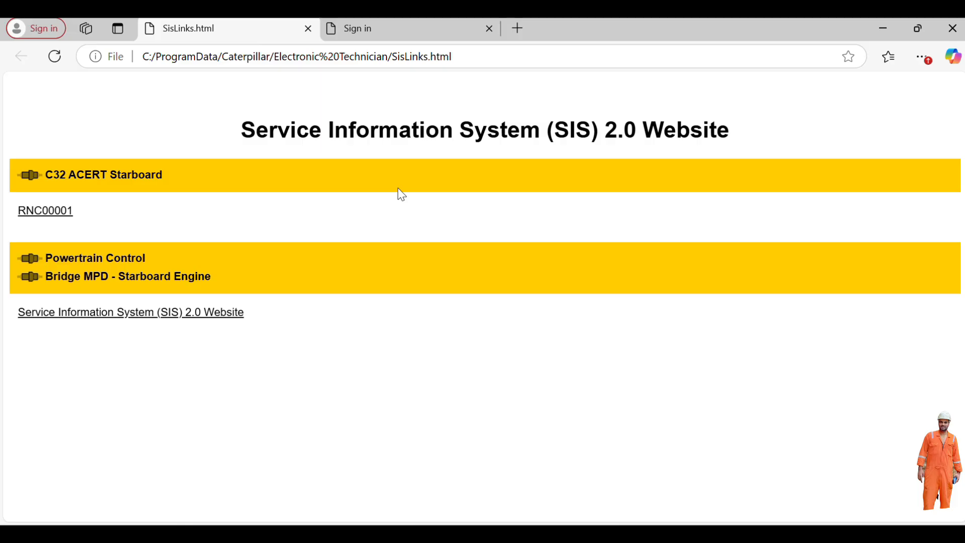
click(346, 28)
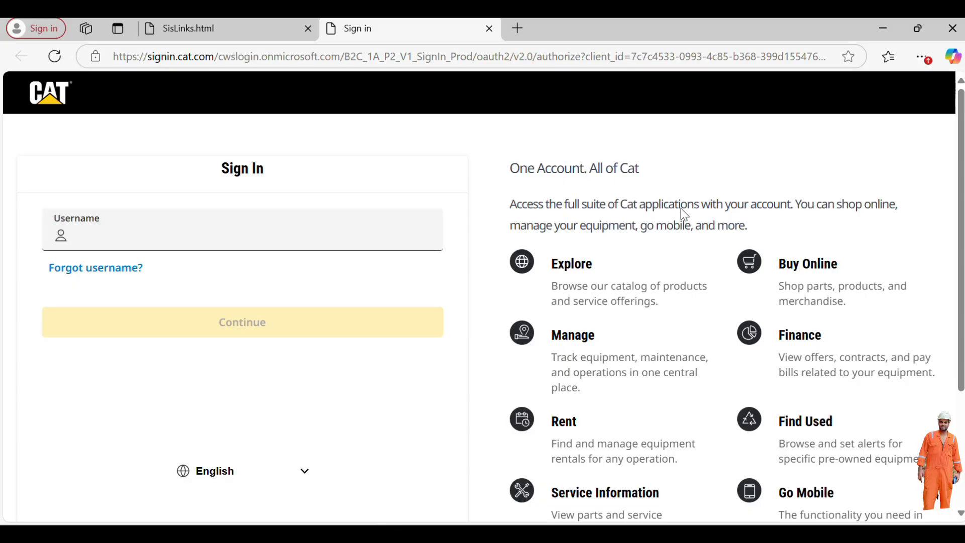
click(651, 534)
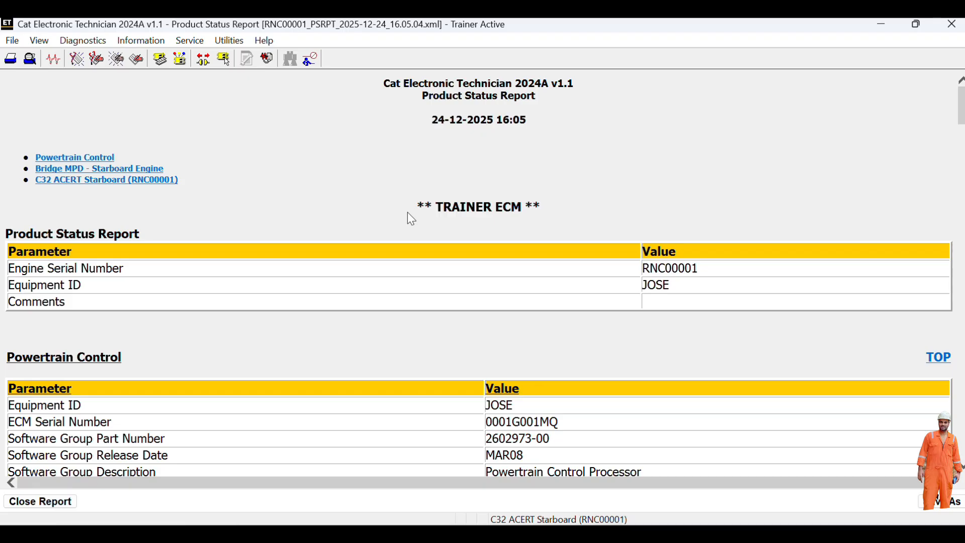
- Open the ECM Configuration and expand the ECM Identification and Selected Engine Rating groups
click(157, 43)
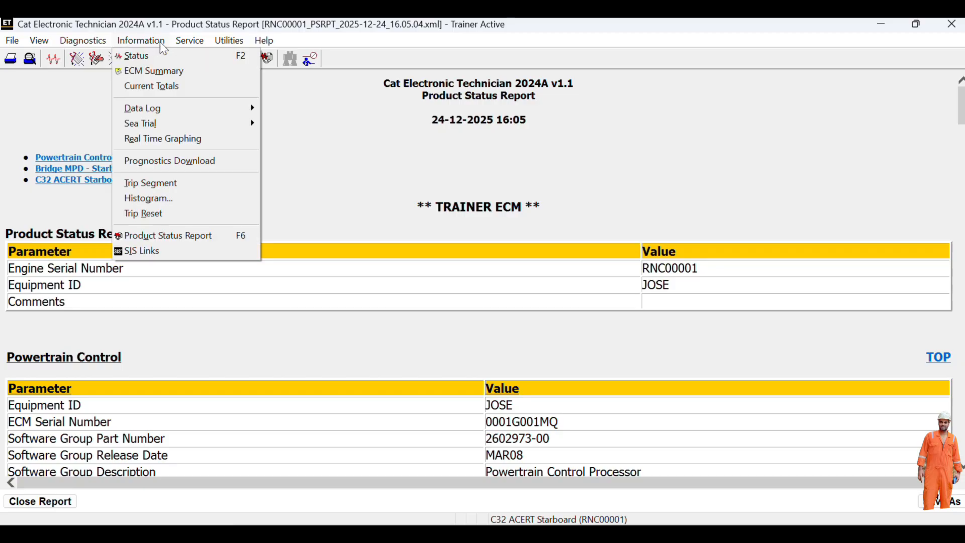
mouse_move(185, 42)
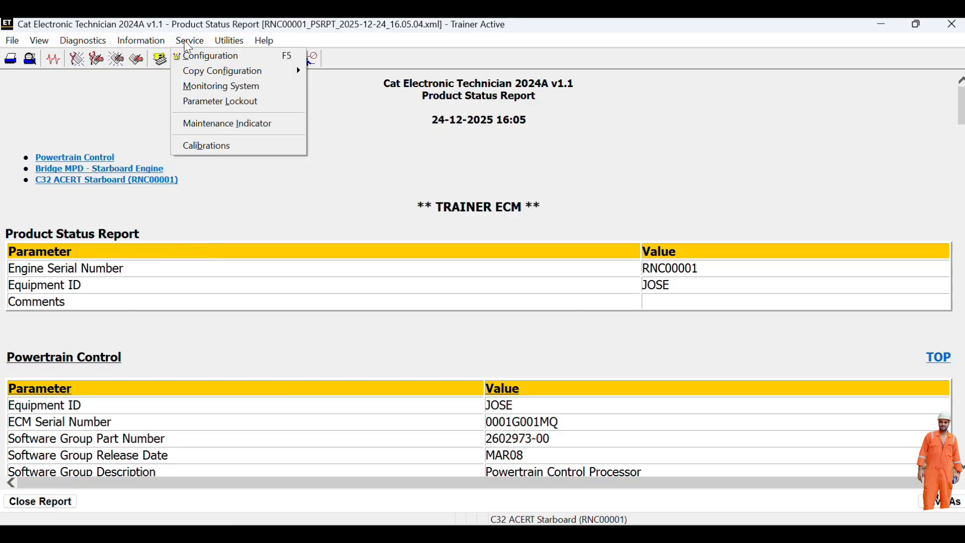
click(198, 62)
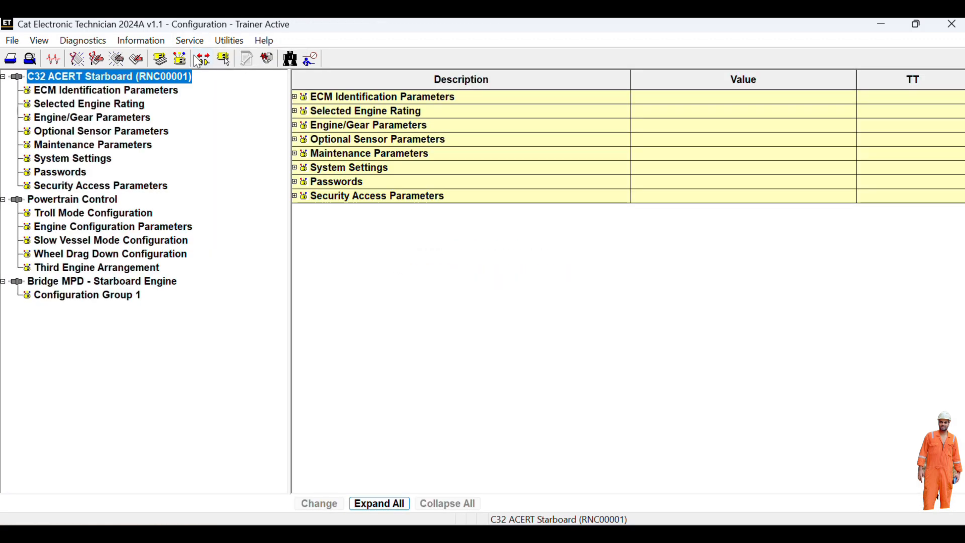
click(135, 104)
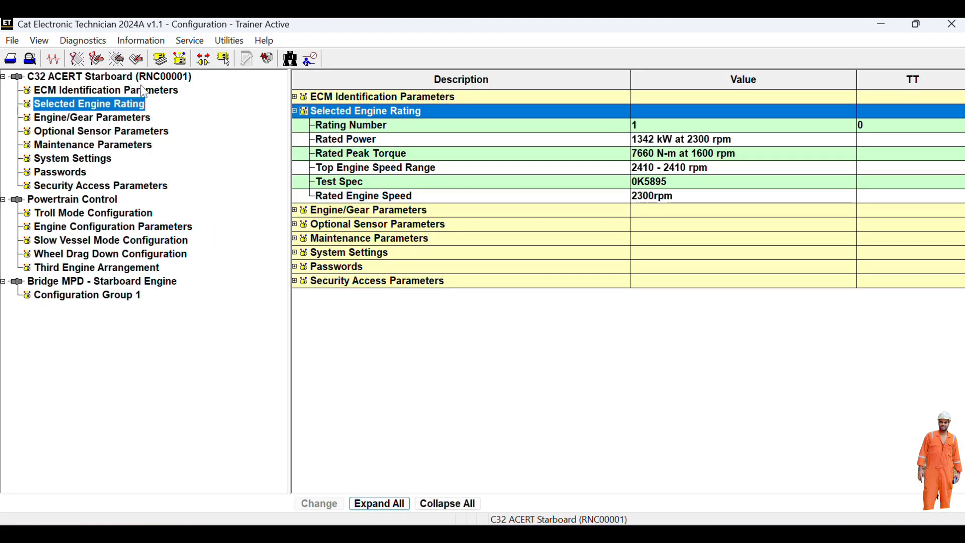
click(144, 92)
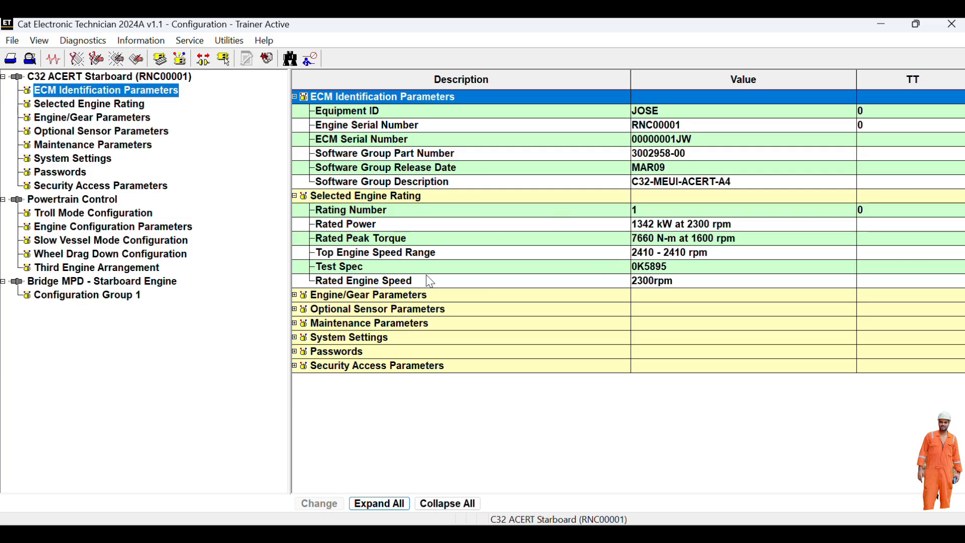
- Expand Engine/Gear Parameters and open the Engine Pre-Lube Duration change dialog, currently 0 sec
click(400, 296)
double_click(399, 296)
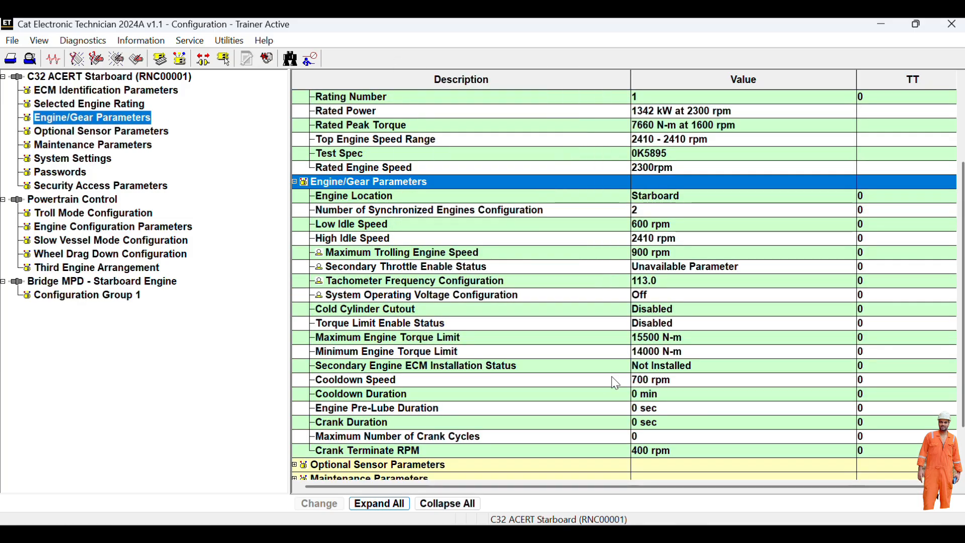
scroll(535, 318, down, 2)
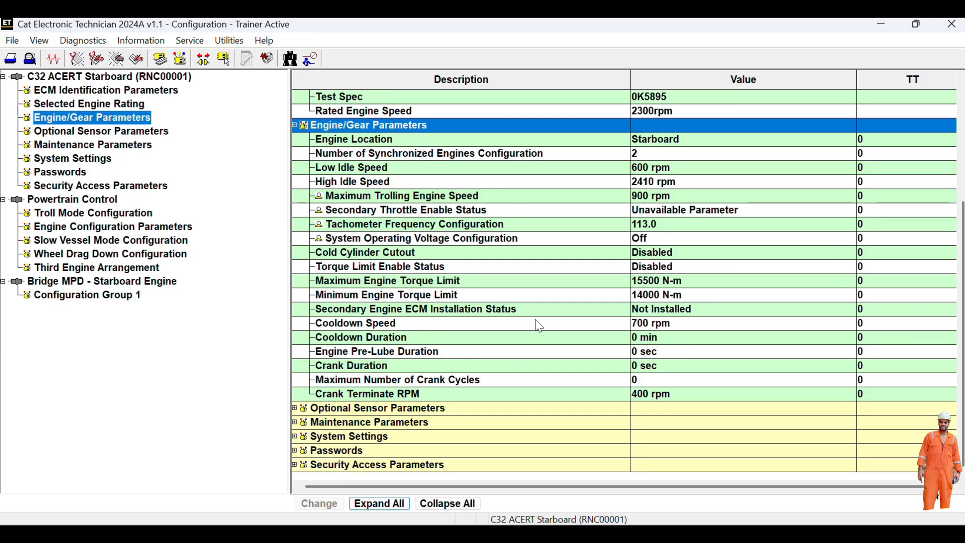
click(394, 352)
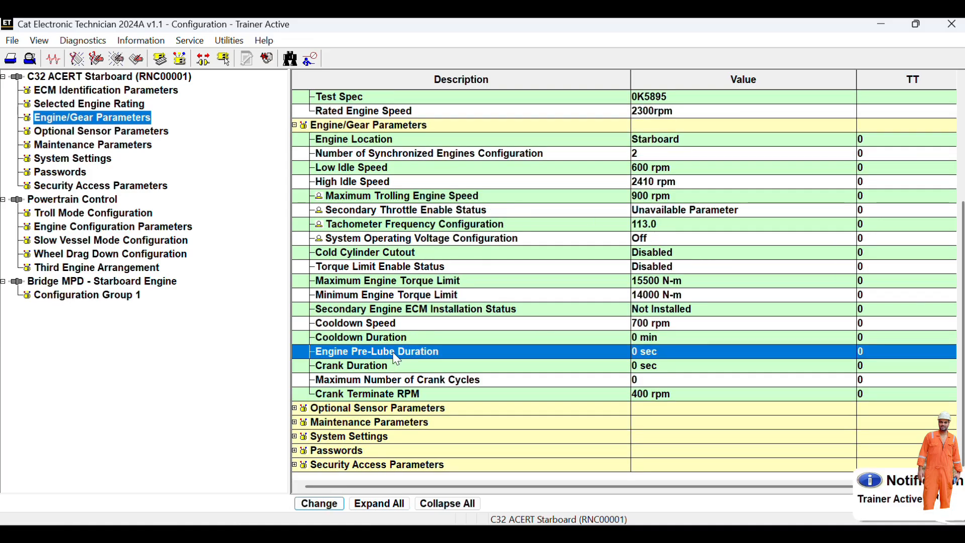
double_click(649, 358)
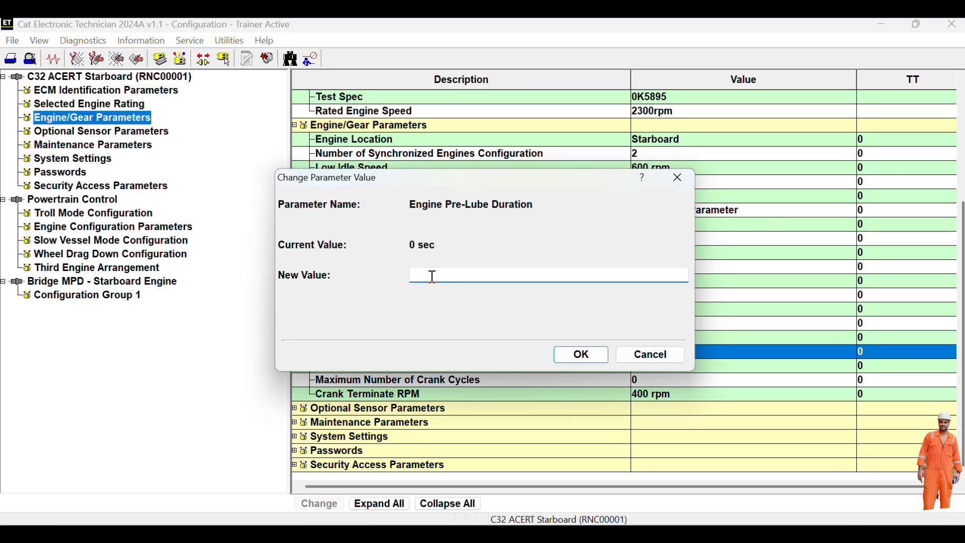
- Program Engine Pre-Lube Duration to 5 sec and confirm the change
text(5)
click(578, 354)
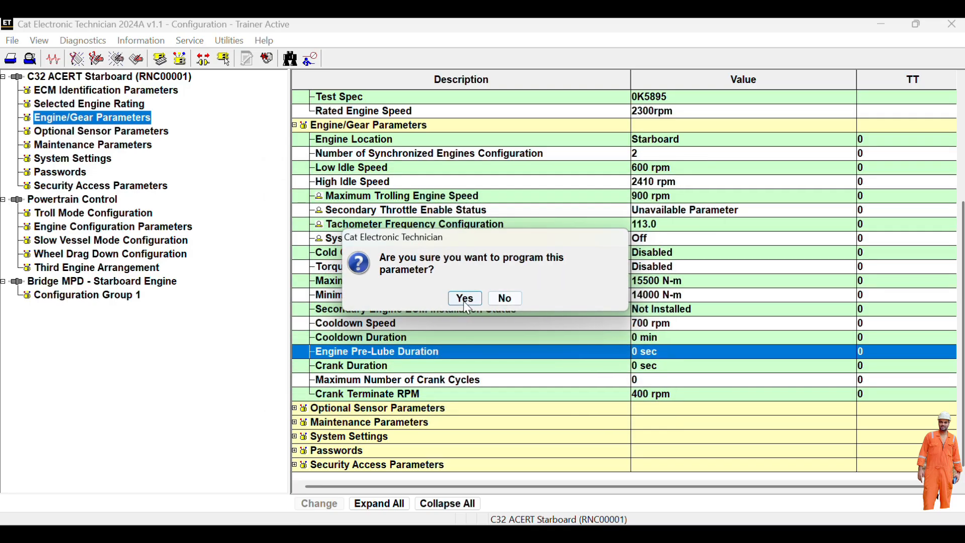
click(466, 302)
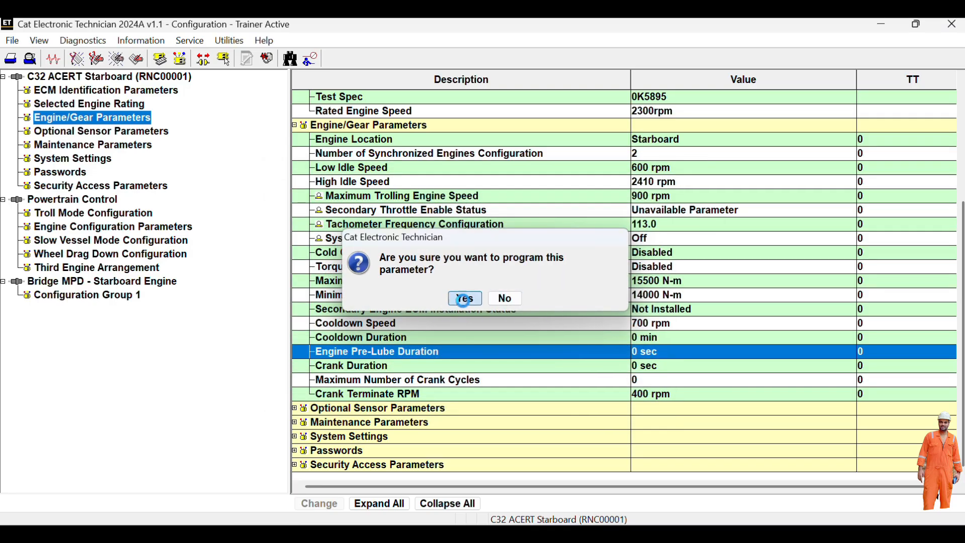
- Reprogram Engine Pre-Lube Duration back to 0 sec
double_click(645, 354)
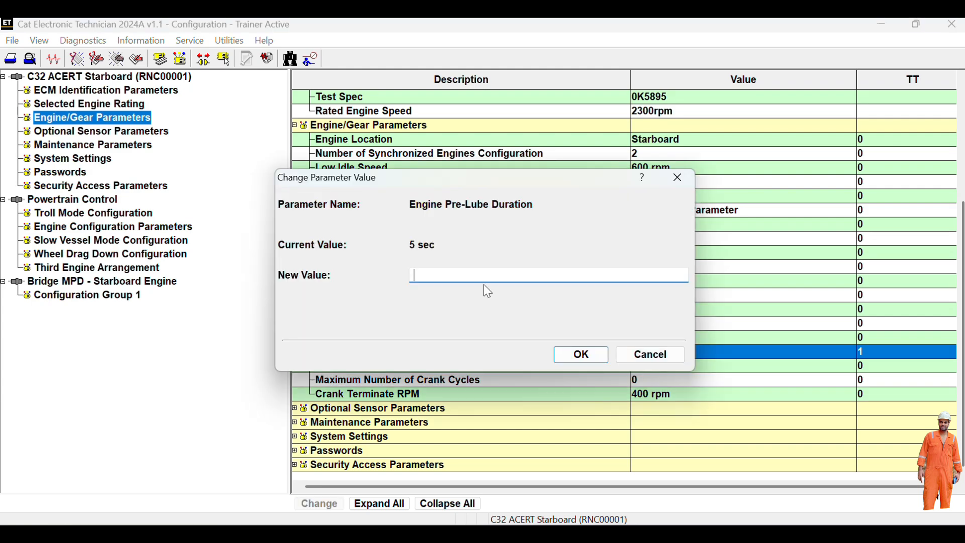
text(0)
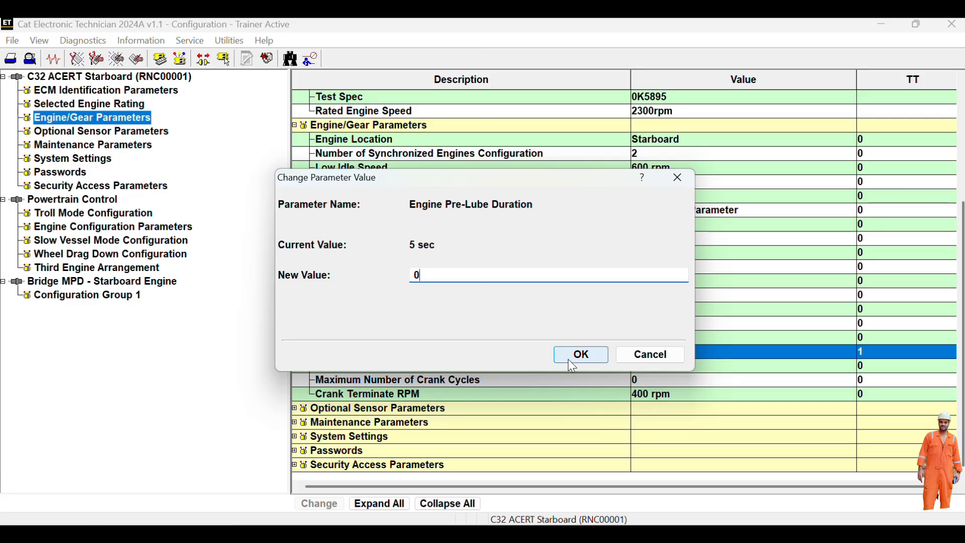
click(587, 354)
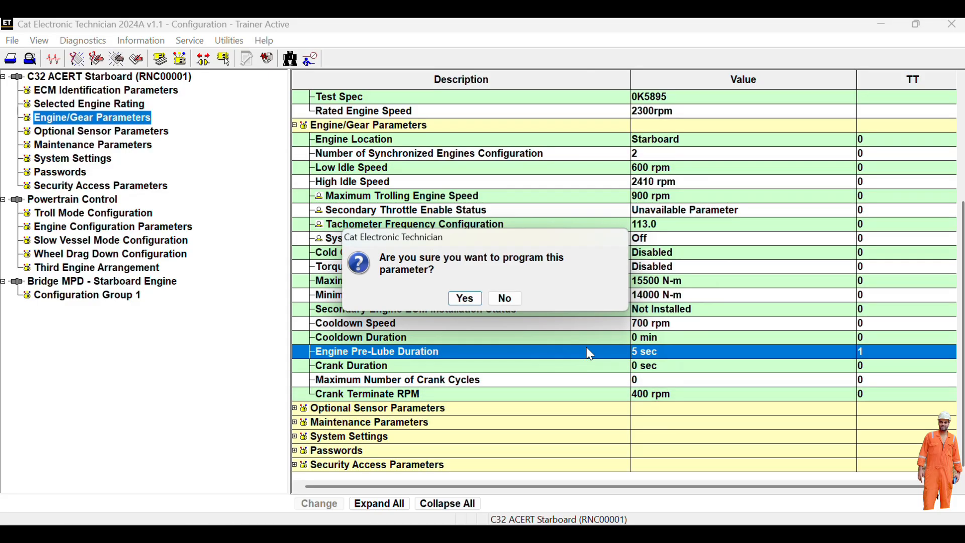
click(465, 298)
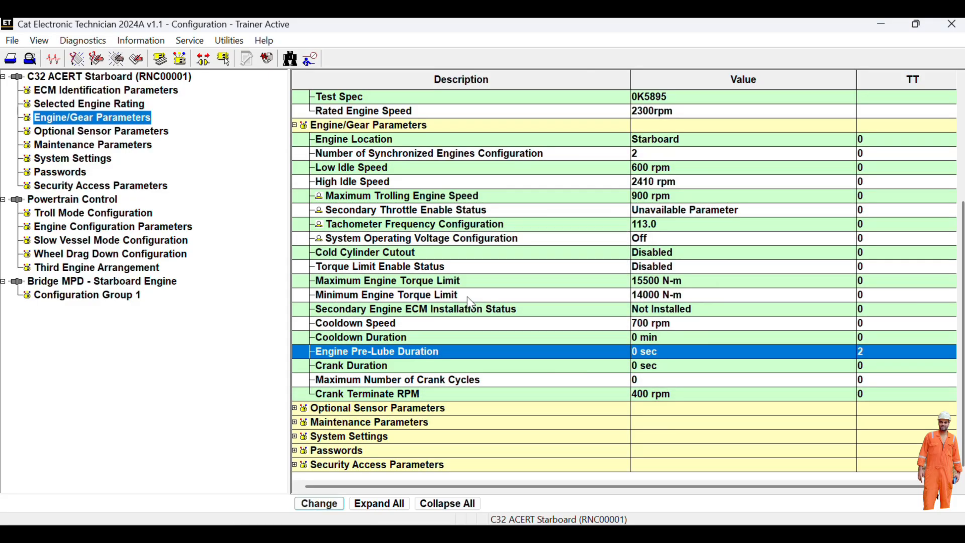
- Cancel the Secondary ECM Installation Status and Cooldown Speed changes, keeping Not Installed and 700 rpm
double_click(653, 310)
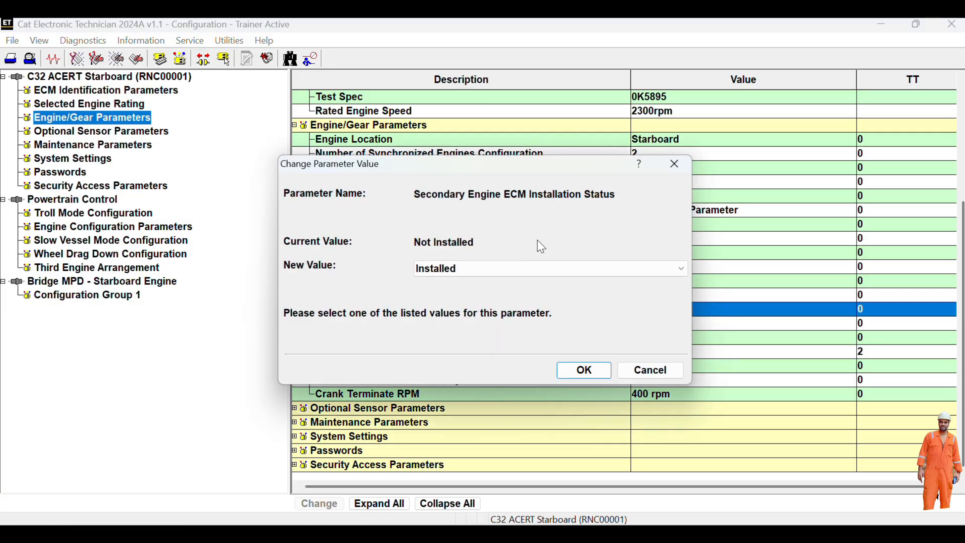
click(681, 164)
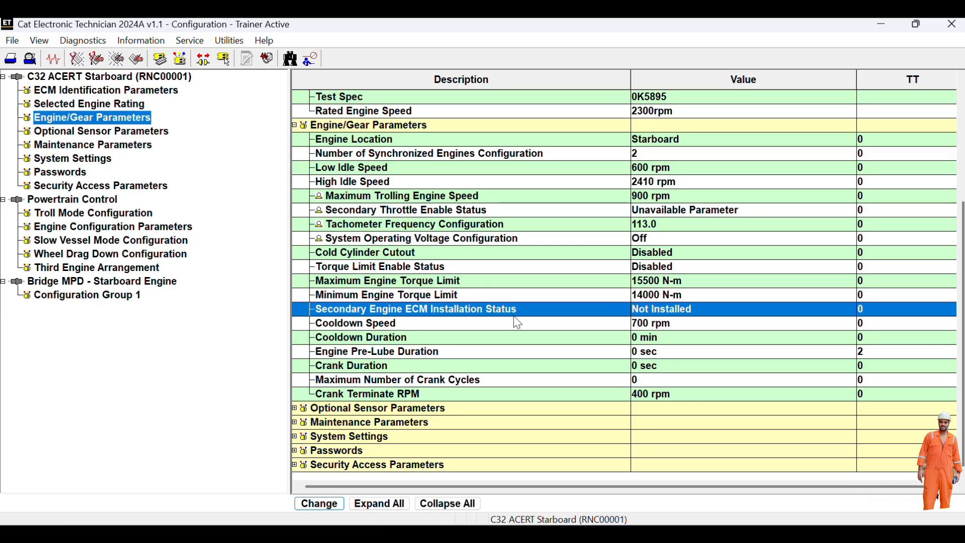
double_click(659, 323)
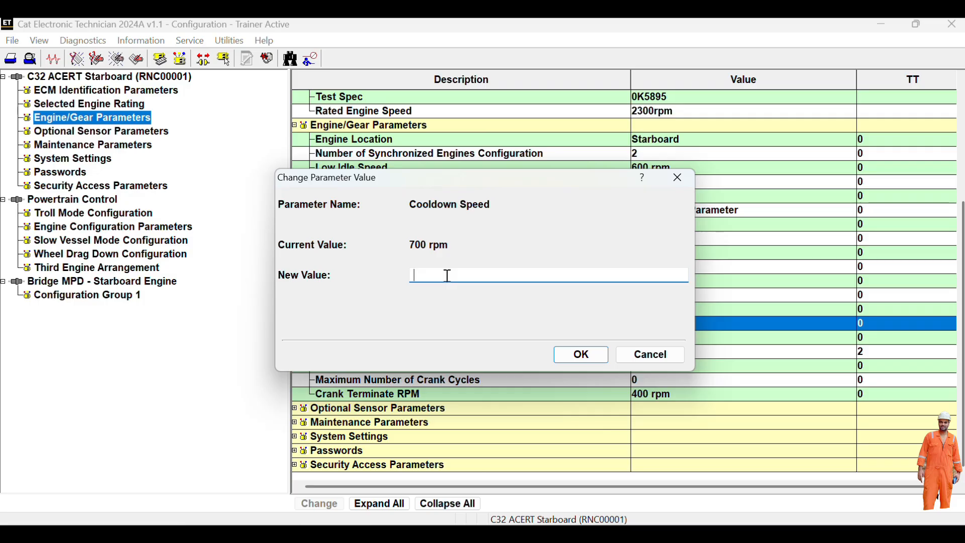
click(651, 355)
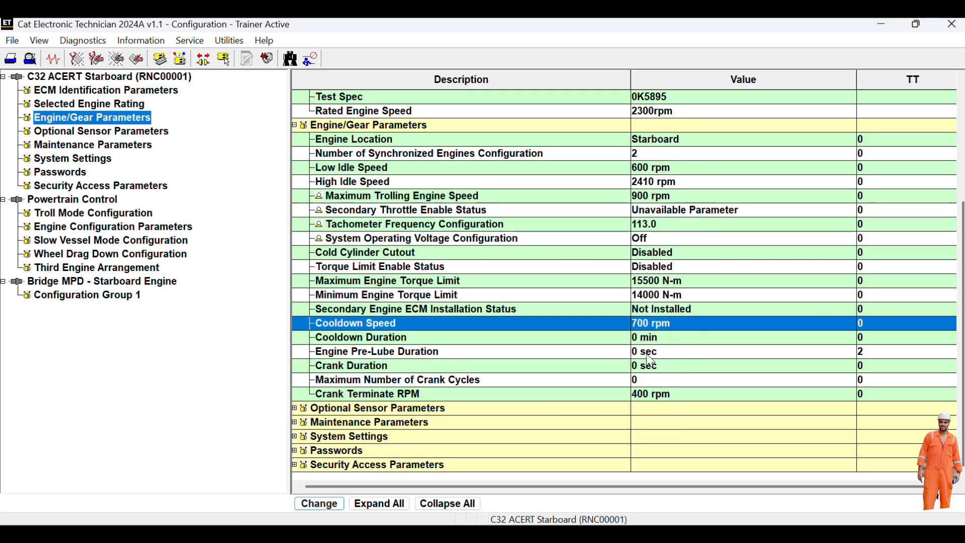
click(680, 115)
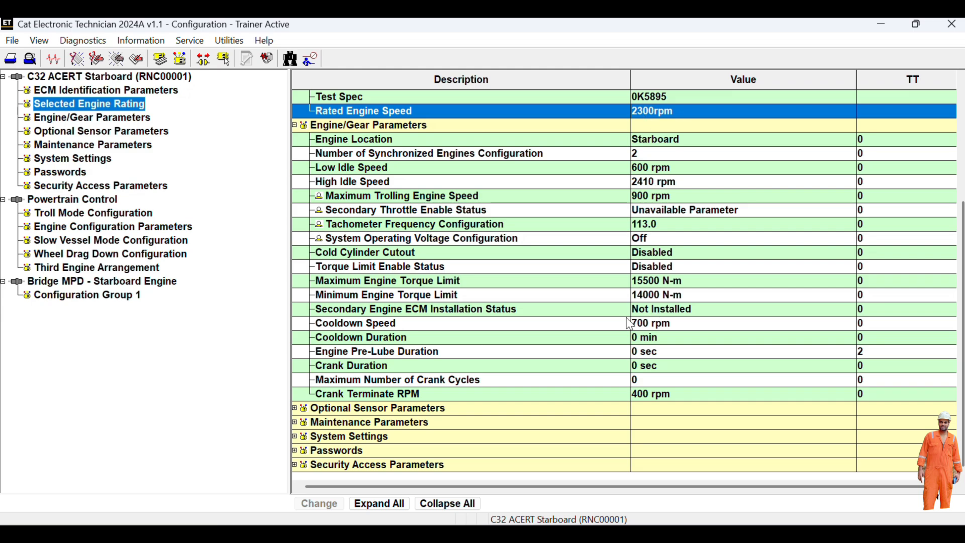
- Expand the Optional Sensor, Maintenance, System Settings and Passwords groups, then open the Service menu
click(351, 410)
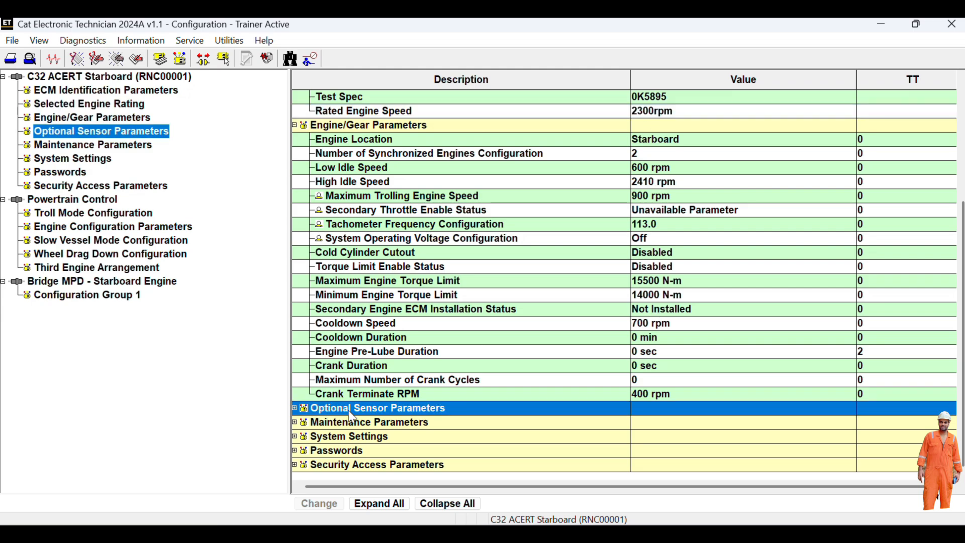
double_click(352, 417)
scroll(539, 371, down, 1)
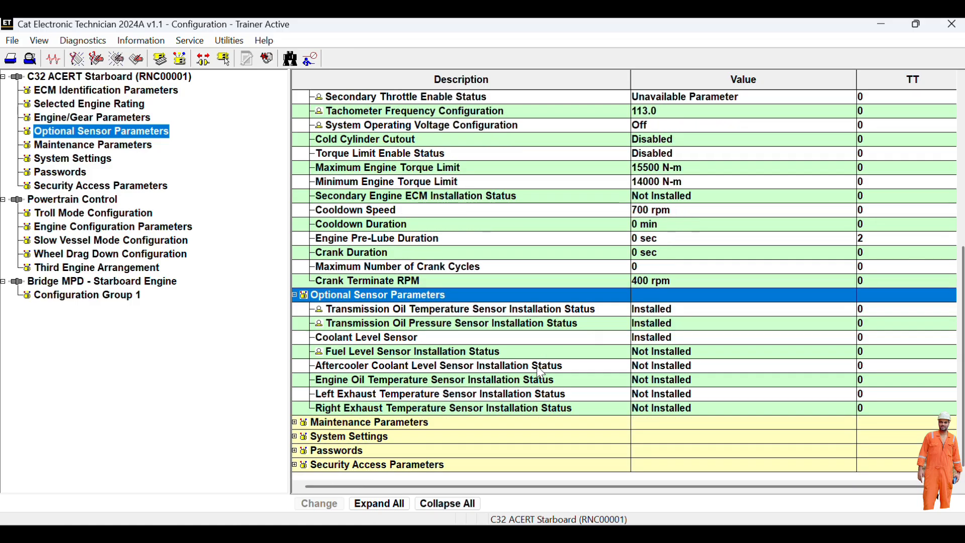
double_click(352, 425)
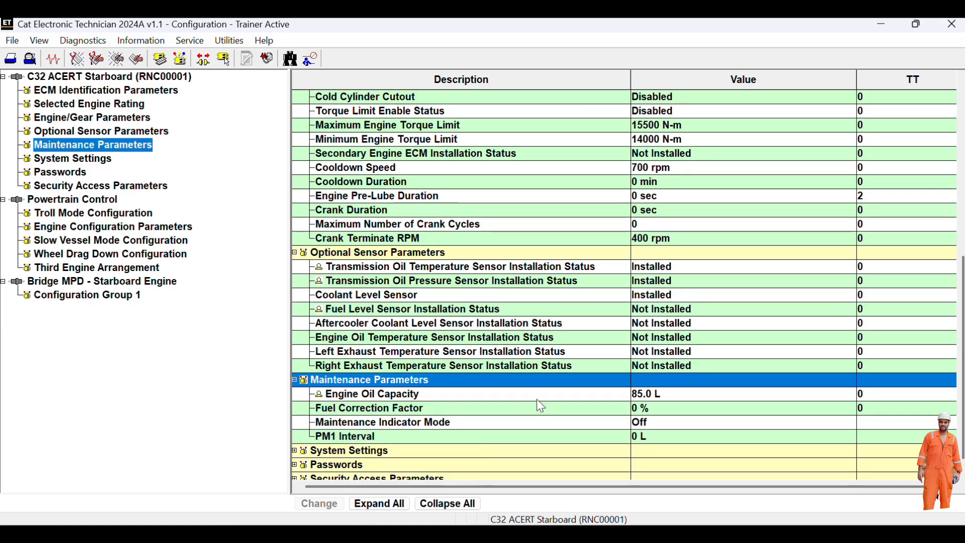
double_click(391, 451)
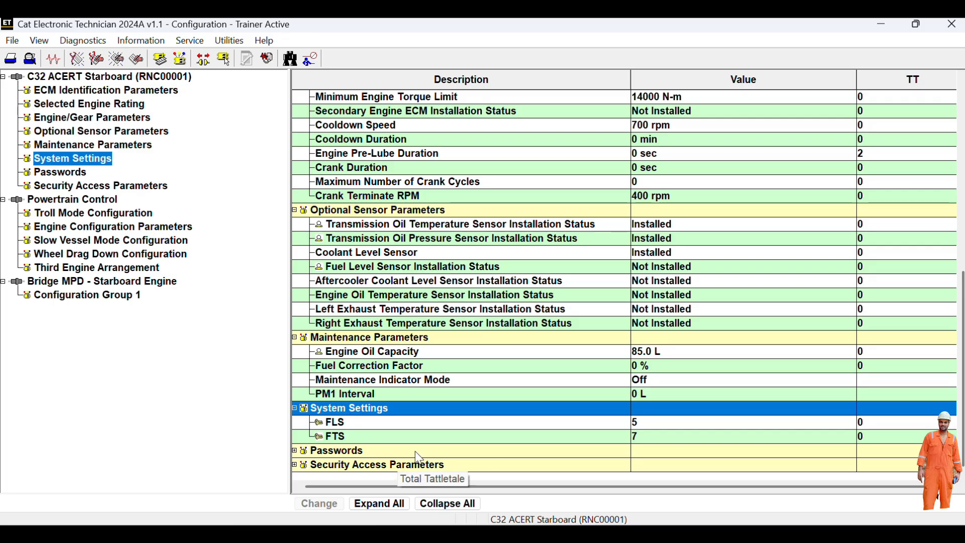
double_click(405, 451)
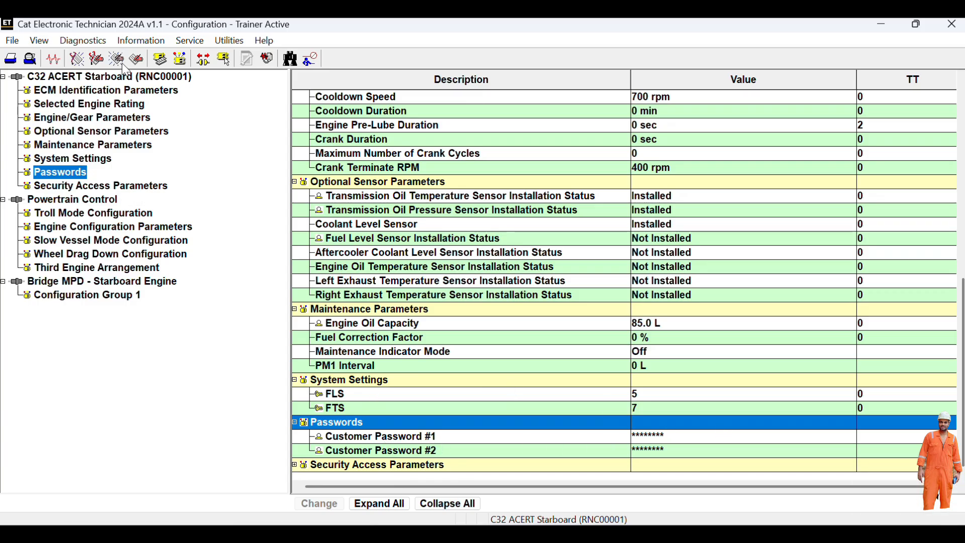
click(181, 42)
mouse_move(204, 71)
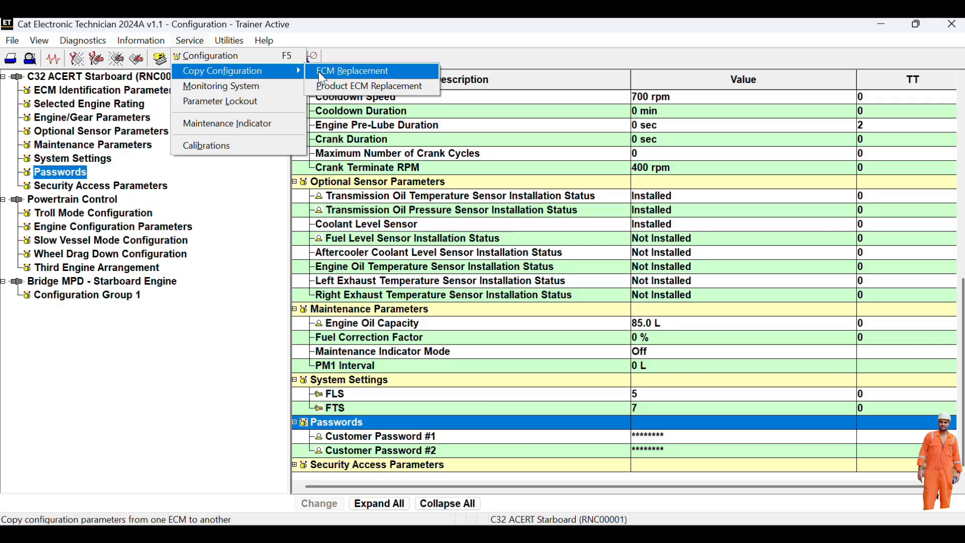
- Copy the C32 ACERT Starboard ECM configuration into ECM Replacement, without injector trim data
click(320, 74)
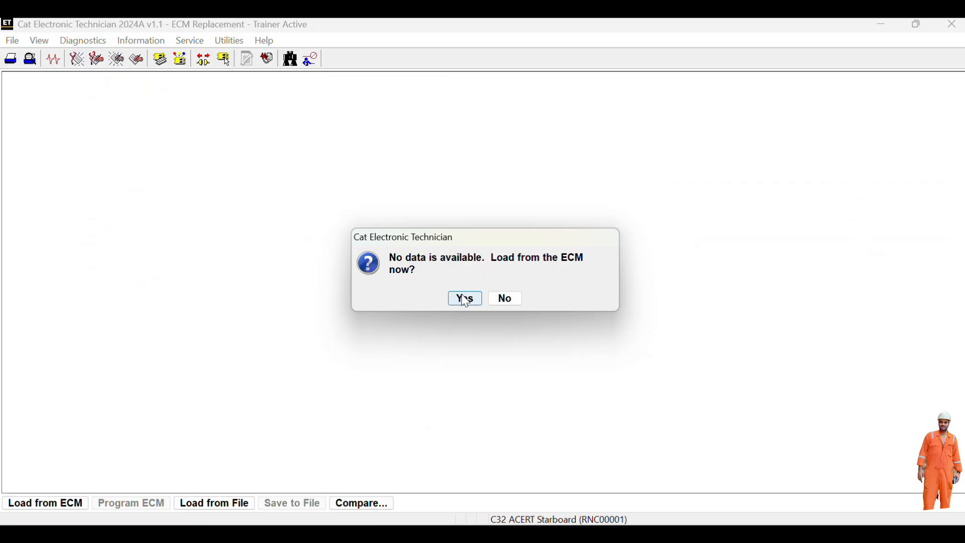
click(466, 300)
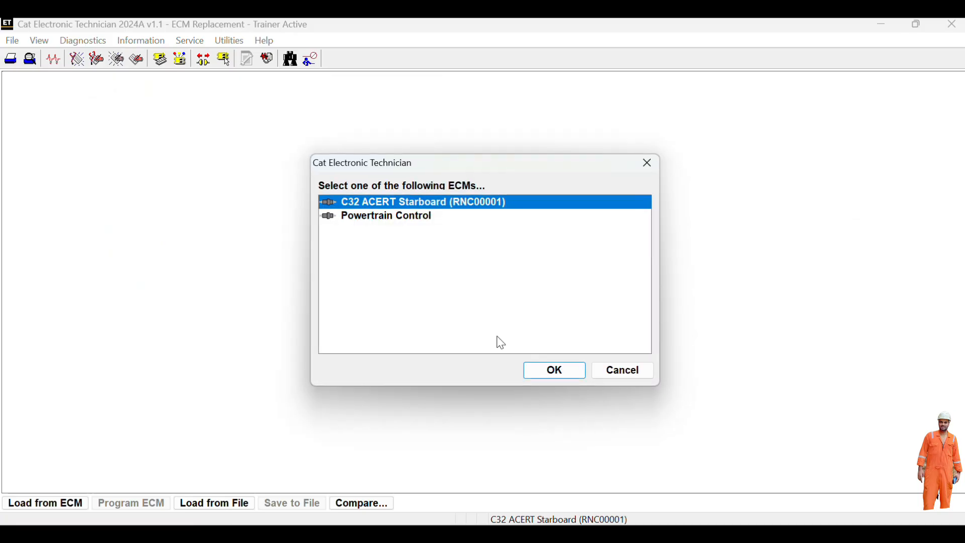
click(554, 370)
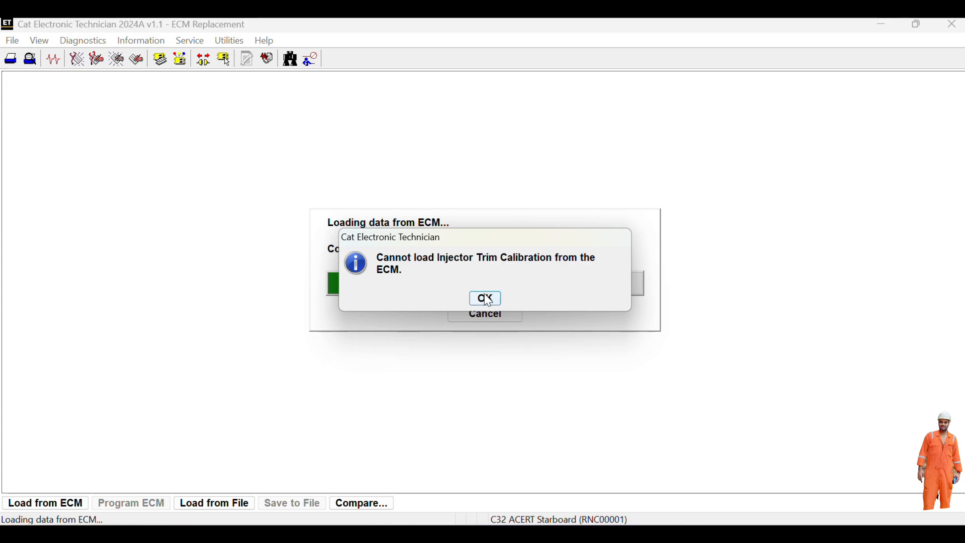
click(486, 299)
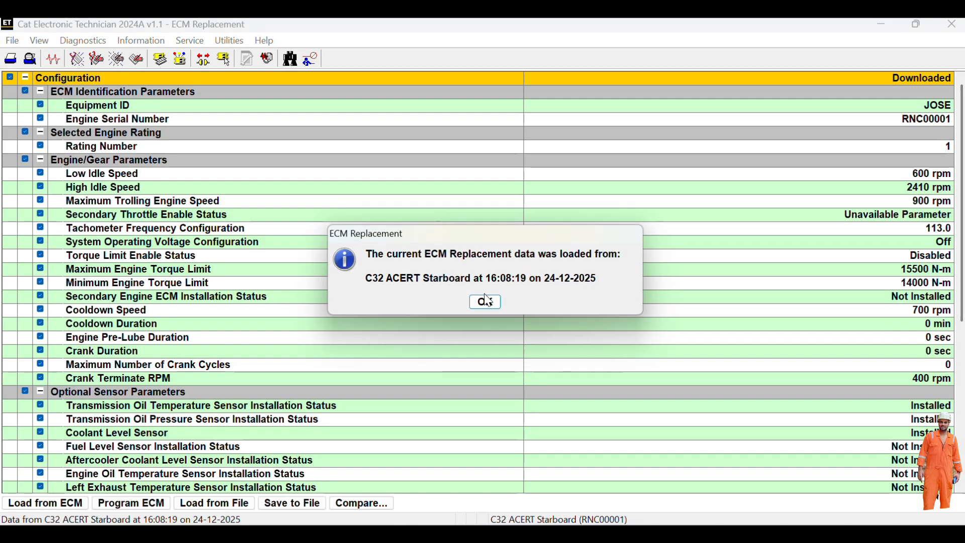
click(487, 301)
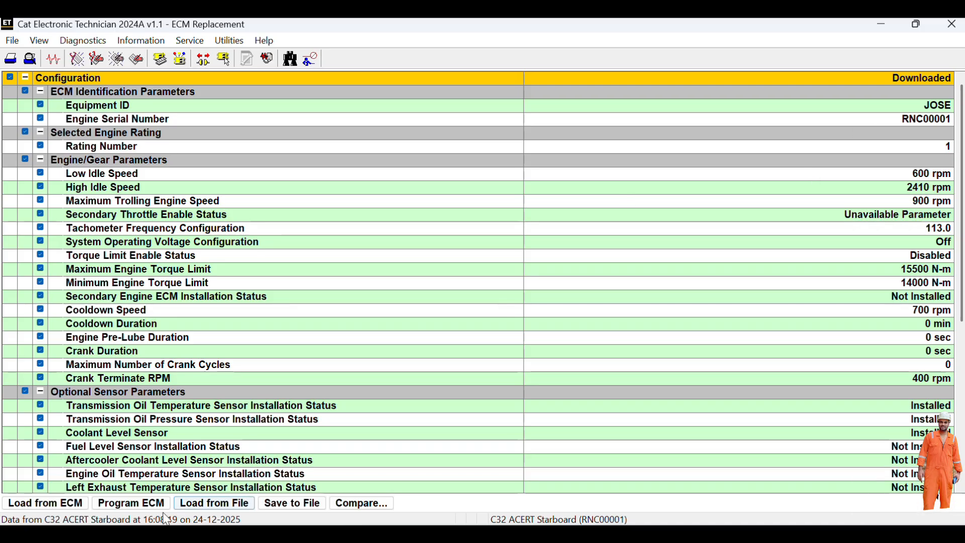
- Save the ECM Replacement data to an XML file under the suggested name
click(282, 504)
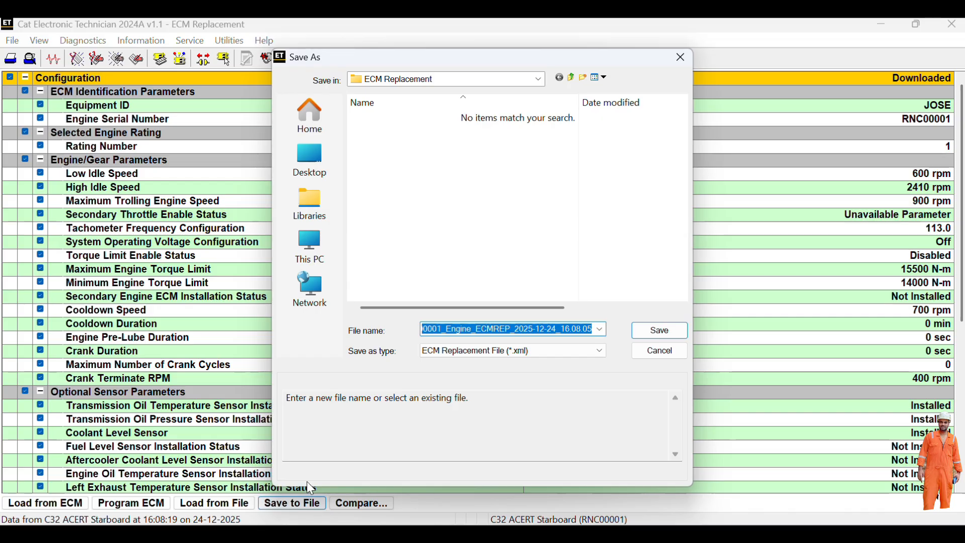
click(649, 331)
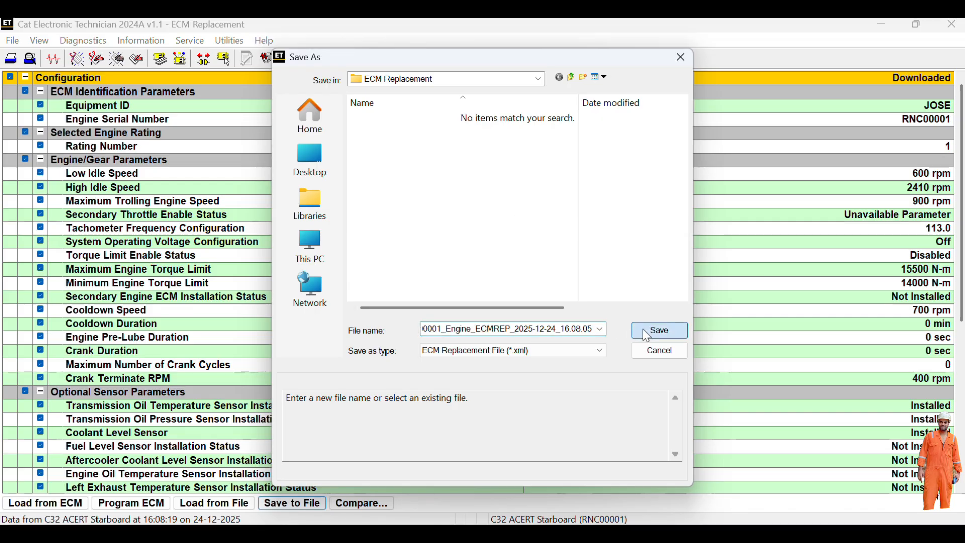
click(486, 298)
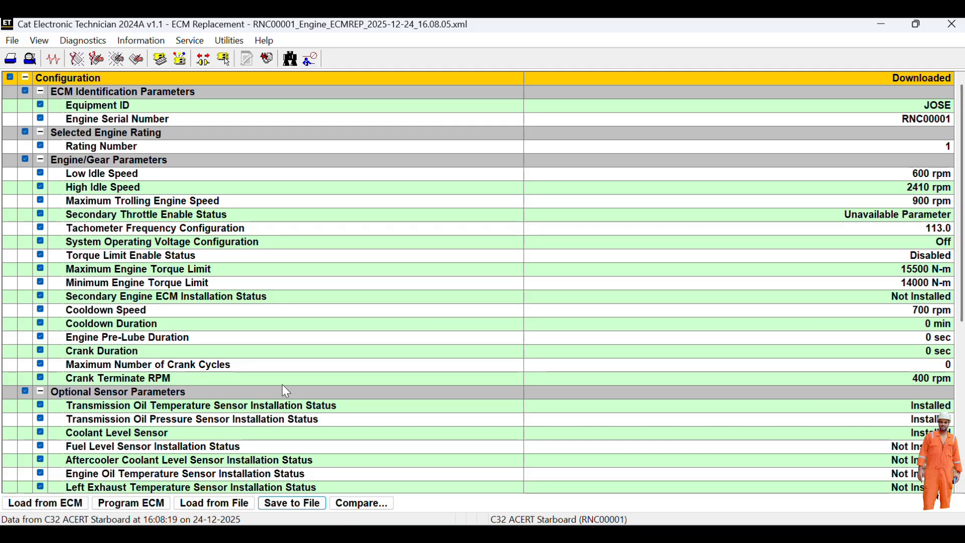
- Reload the replacement data from RNC00001_Engine_ECMREP_2025-12-24_16.08.05.xml
click(208, 504)
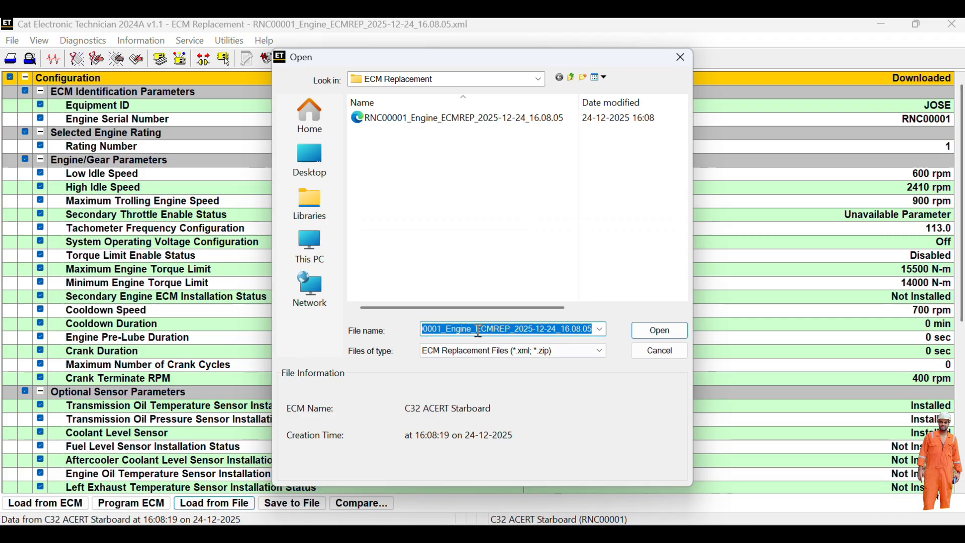
click(474, 116)
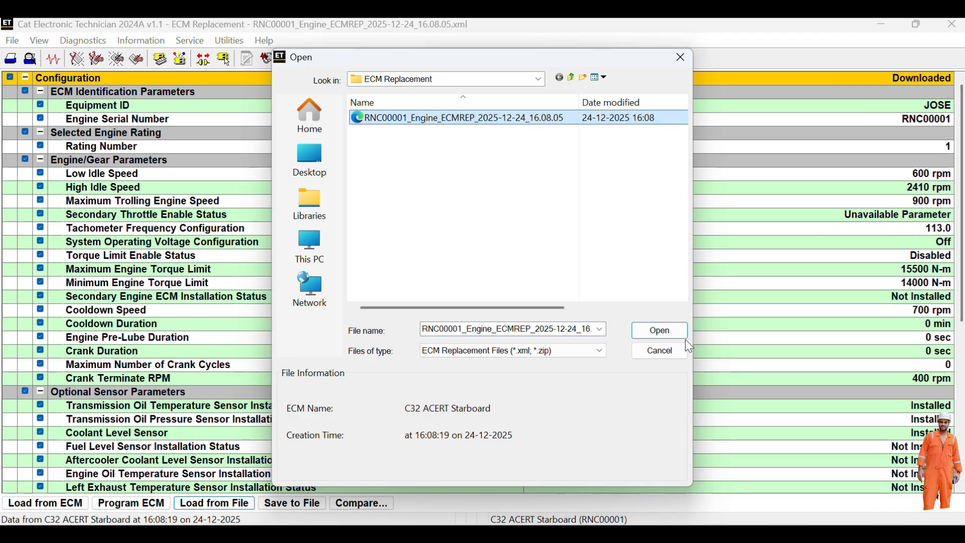
click(660, 331)
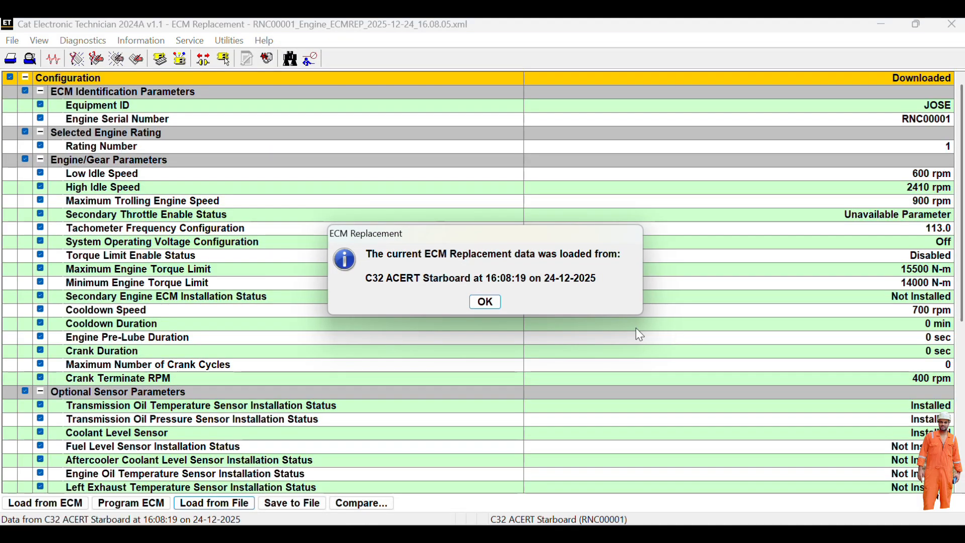
click(486, 302)
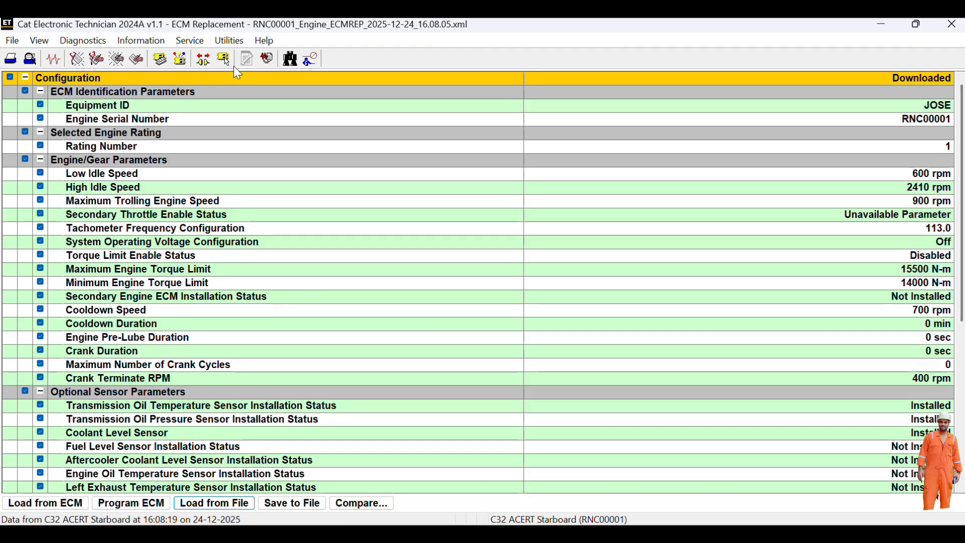
- Browse the Utilities menu, then move across to the Service menu
click(220, 43)
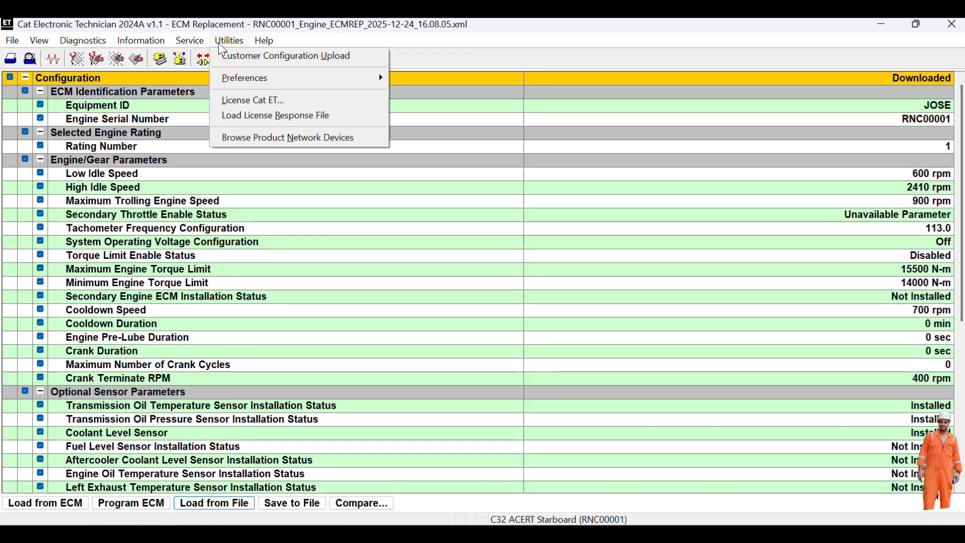
mouse_move(196, 46)
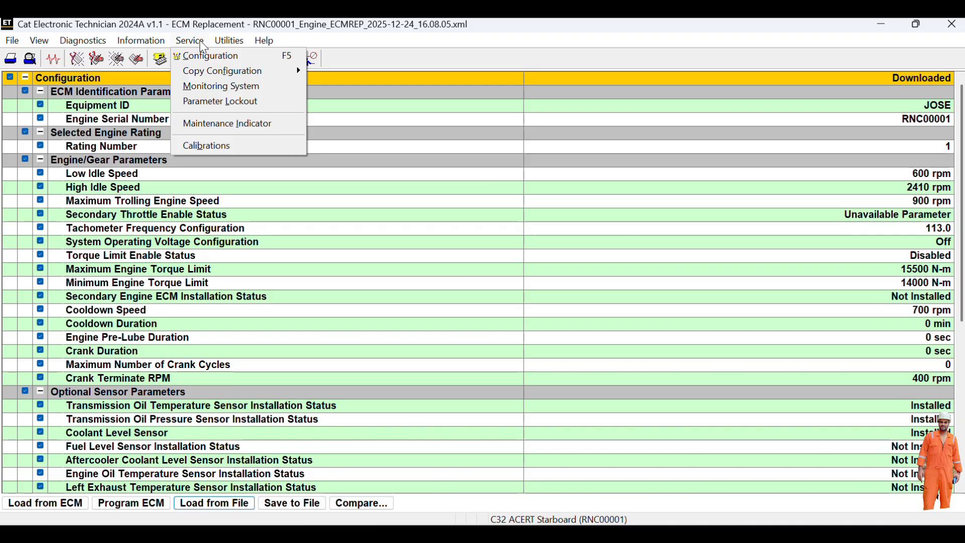
- View the Monitoring System alarms and Maintenance Indicator screens, then open Calibrations
click(219, 96)
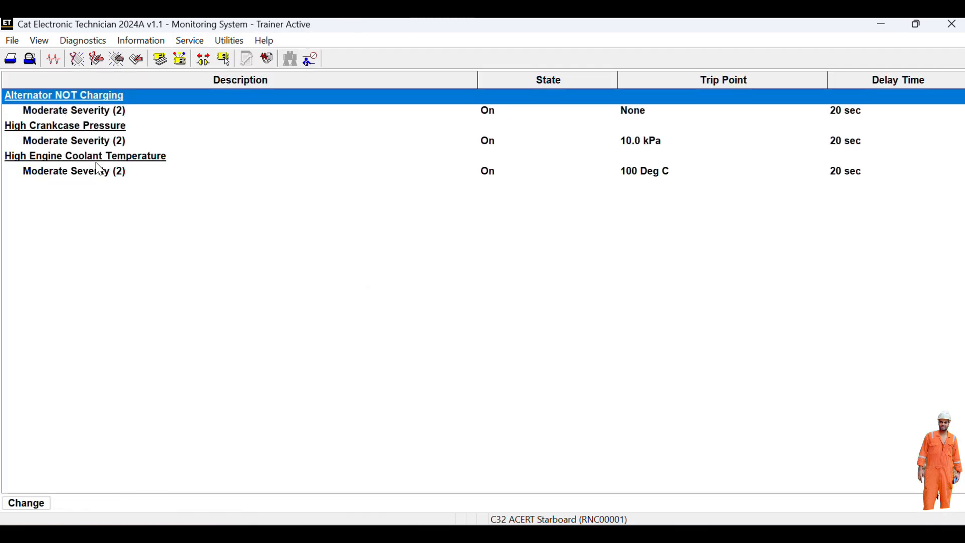
click(182, 42)
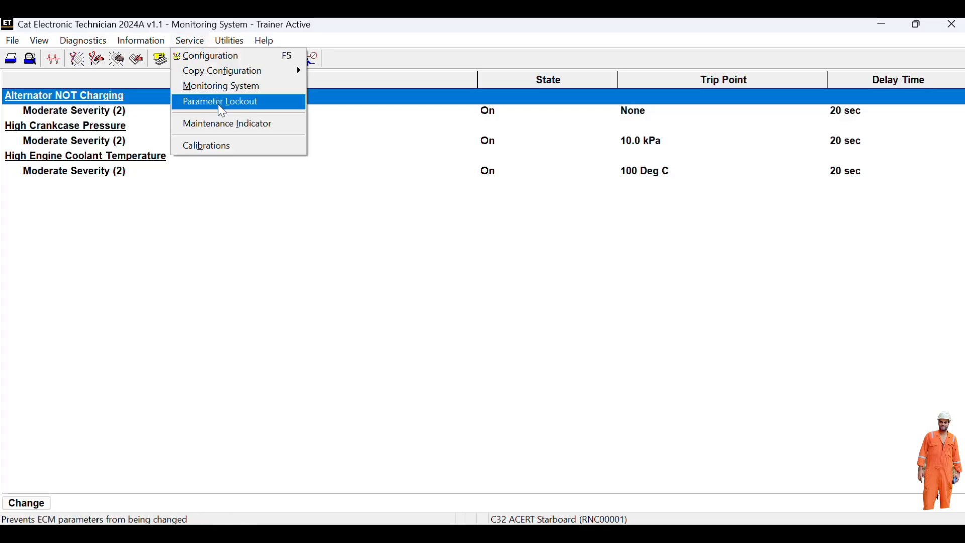
click(225, 124)
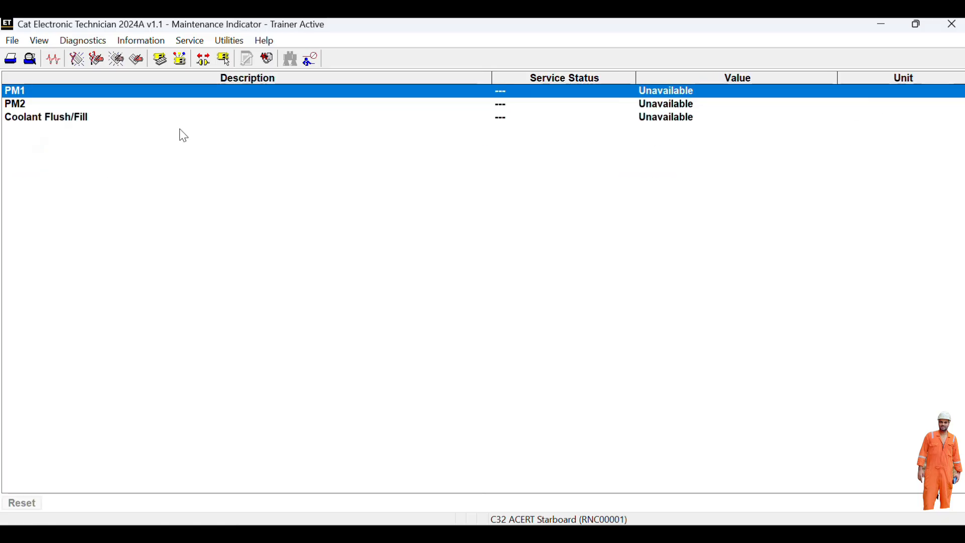
click(201, 40)
click(205, 145)
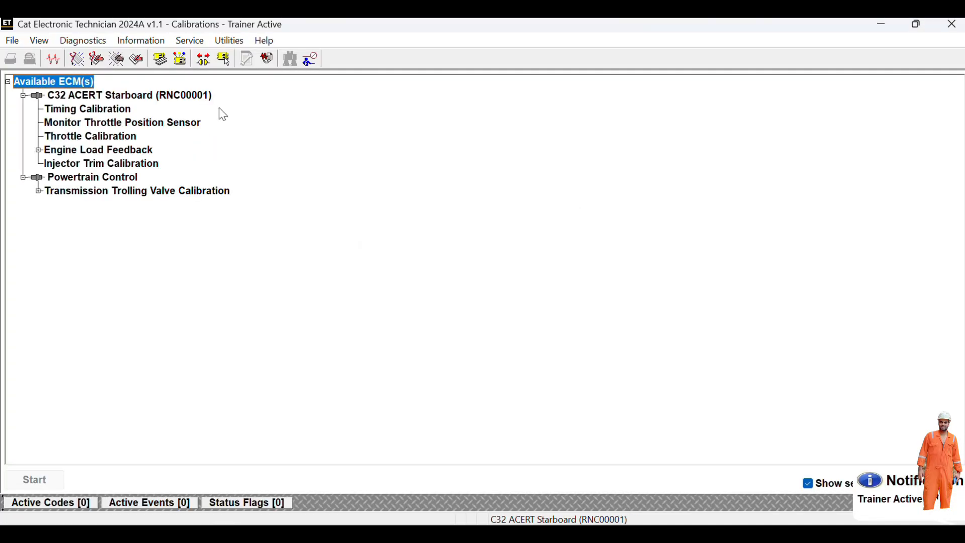
click(194, 41)
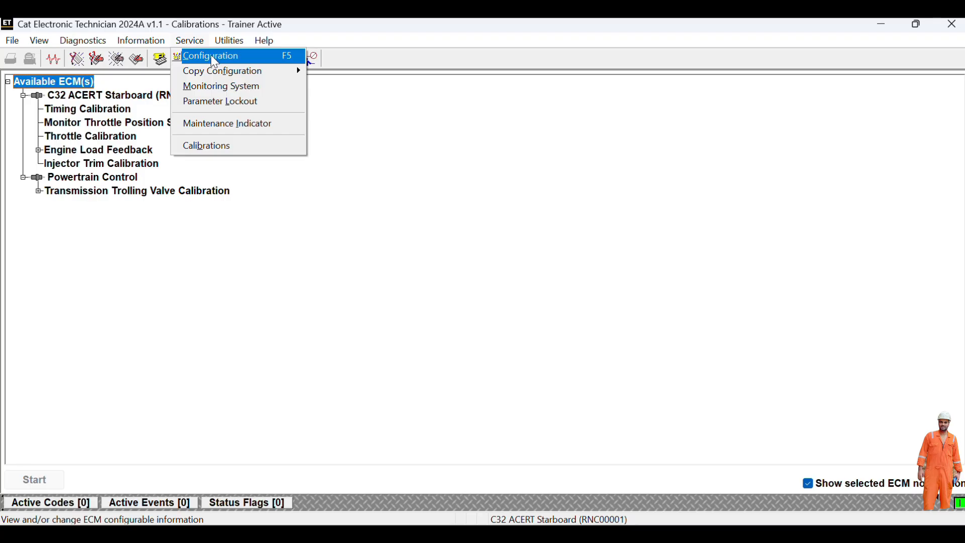
click(211, 57)
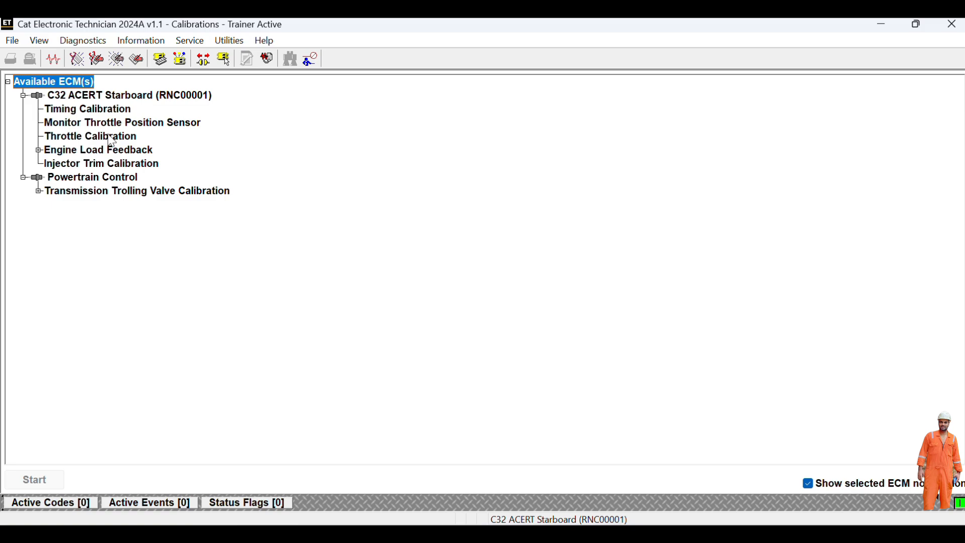
- Run Timing Calibration at 1925 rpm and program the calculated Timing Reference
double_click(108, 112)
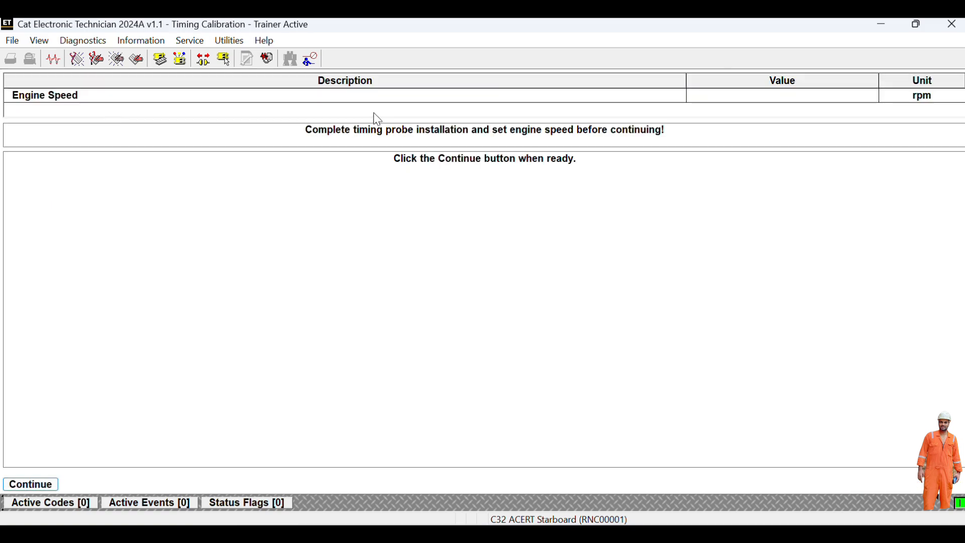
click(19, 487)
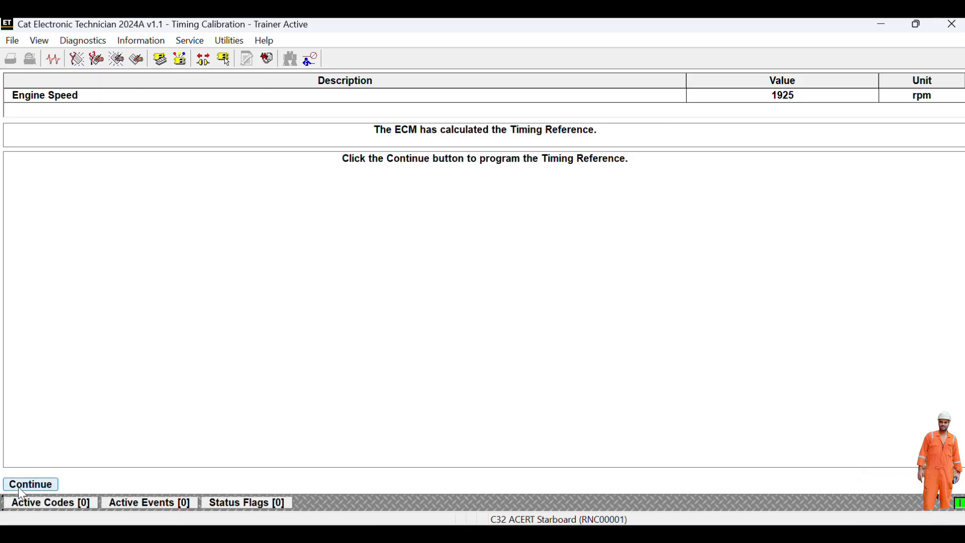
click(18, 487)
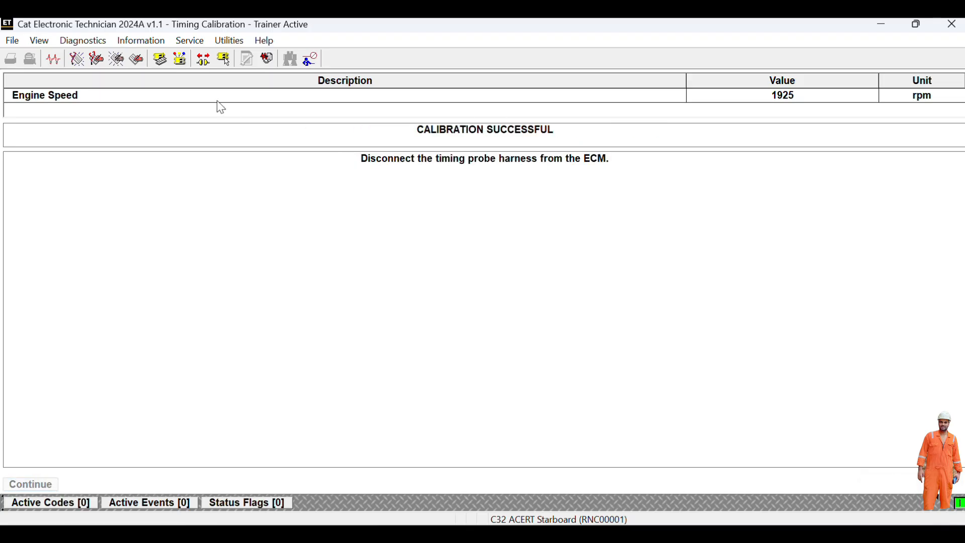
click(192, 41)
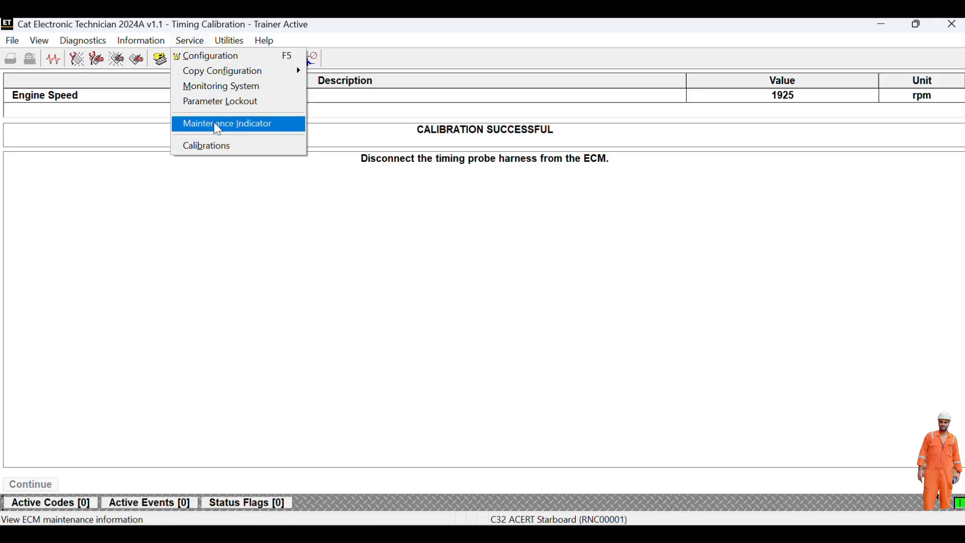
- Open Calibrations and step through the Throttle and Injector Trim entries to Engine Load Feedback
click(220, 147)
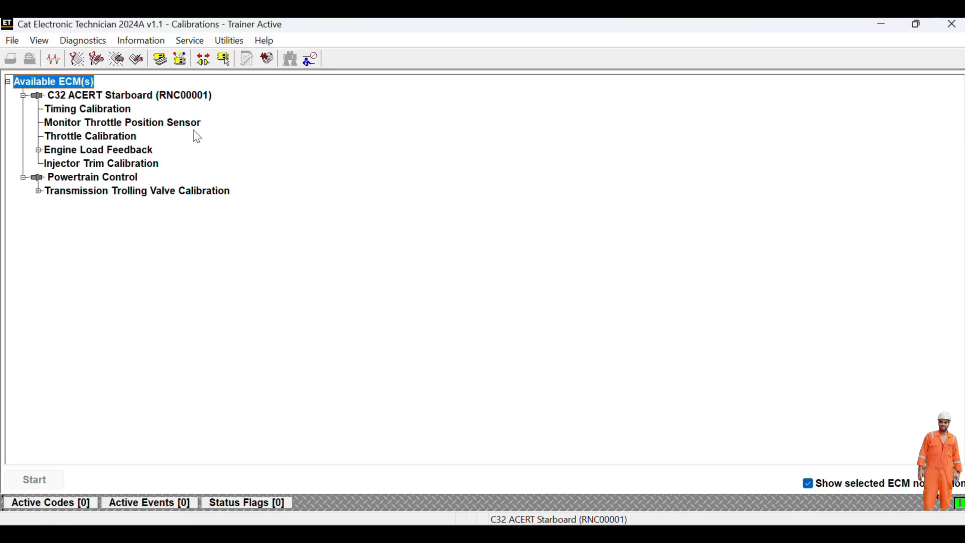
click(83, 126)
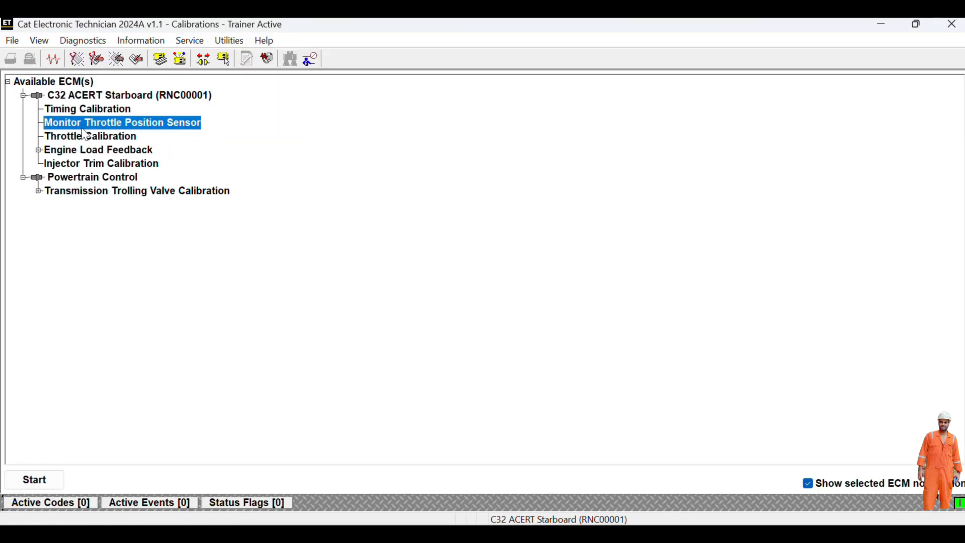
click(86, 137)
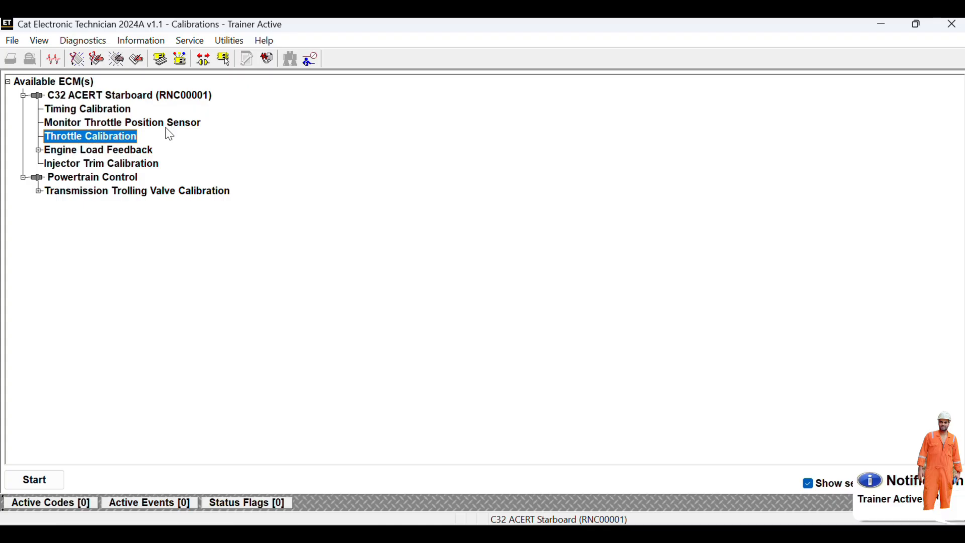
click(98, 165)
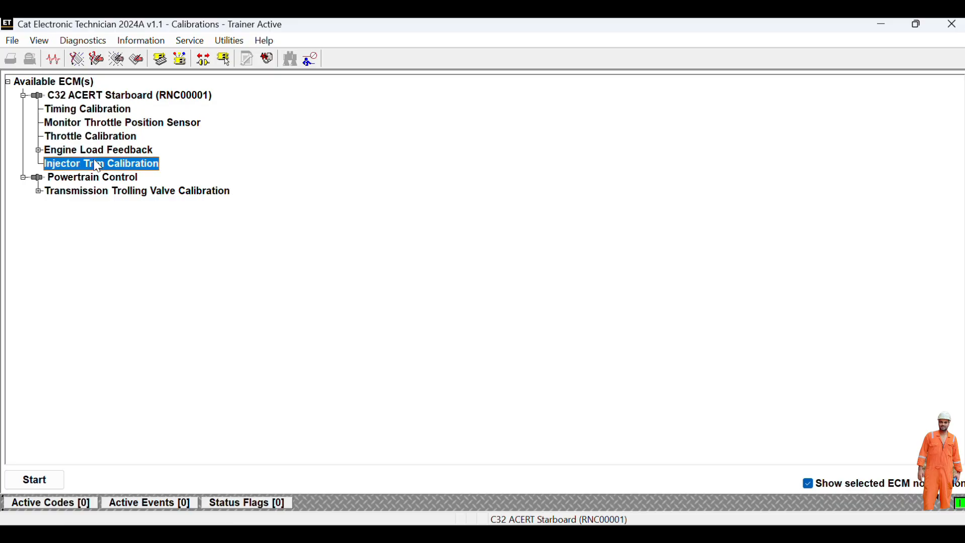
click(77, 155)
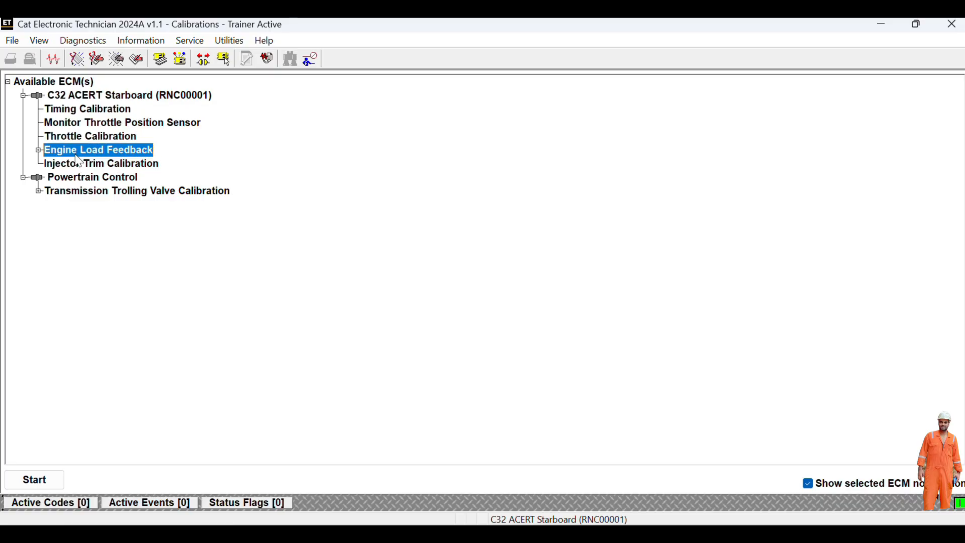
- Start the Engine Load Feedback calibration and raise the load signal output to 85%
double_click(77, 155)
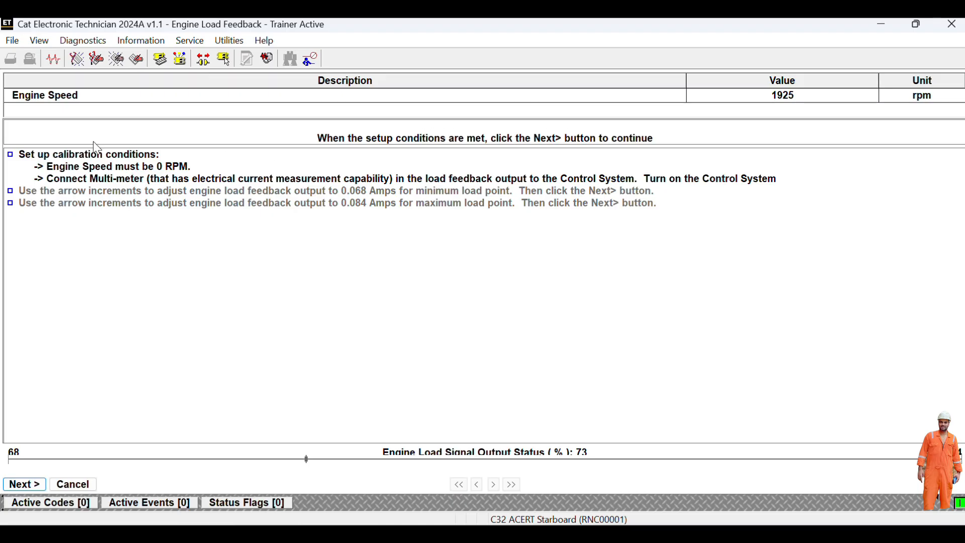
click(19, 485)
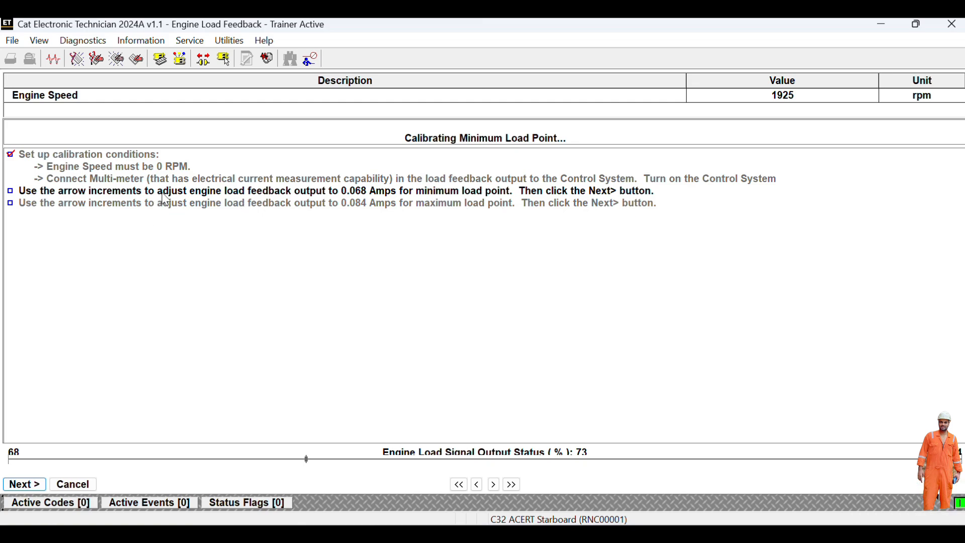
click(494, 484)
click(494, 485)
click(494, 485)
click(495, 484)
click(494, 485)
click(495, 484)
click(495, 484)
click(495, 485)
click(495, 485)
click(495, 485)
click(494, 485)
click(494, 485)
- Accept the minimum and maximum load points and finish the calibration
click(34, 486)
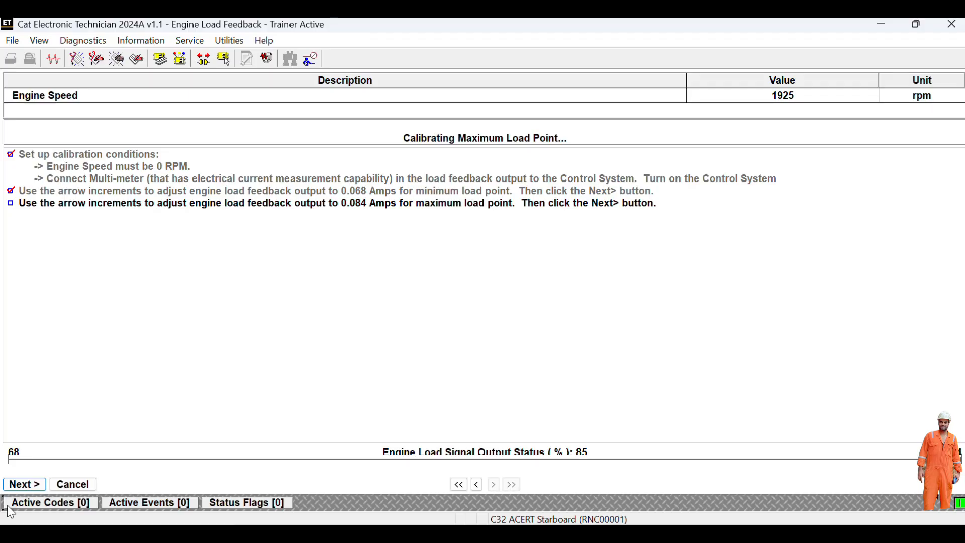
click(36, 487)
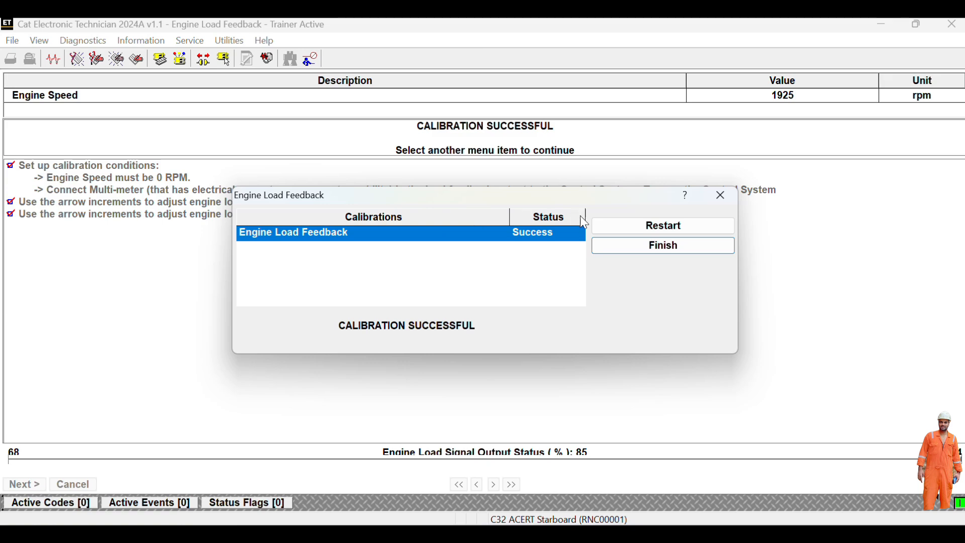
click(661, 249)
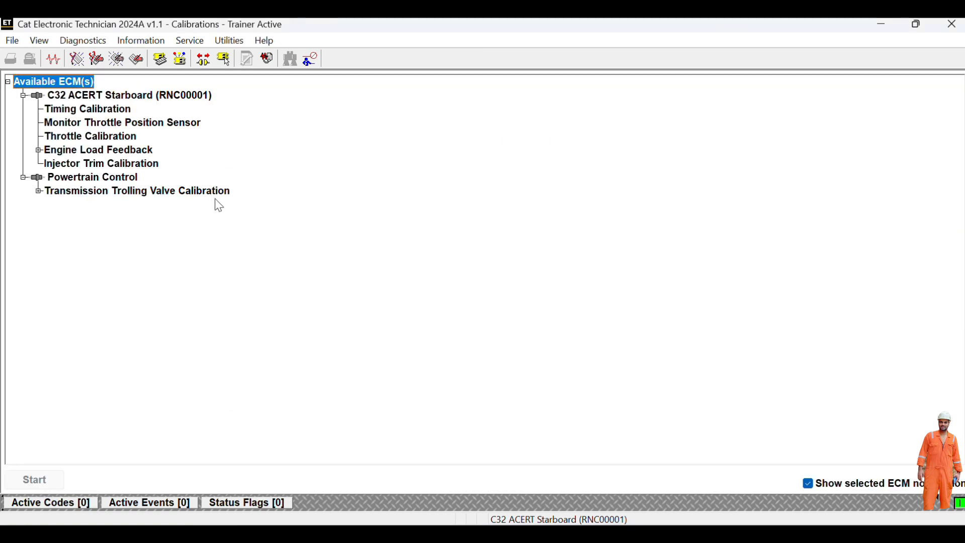
- Open Injector Trim Calibration, select Injectors 9, 10 and 6, and cancel loading a trim file for Injector 6
double_click(95, 164)
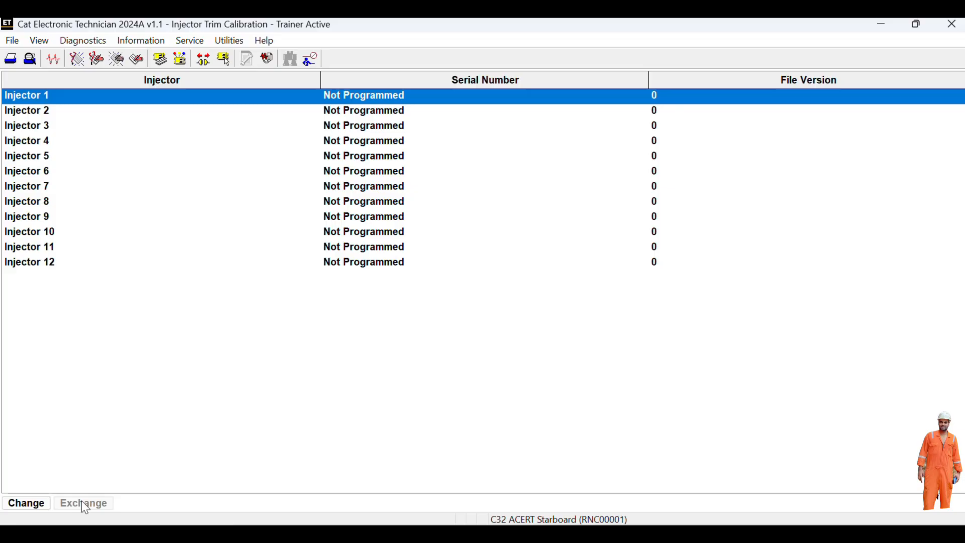
click(47, 216)
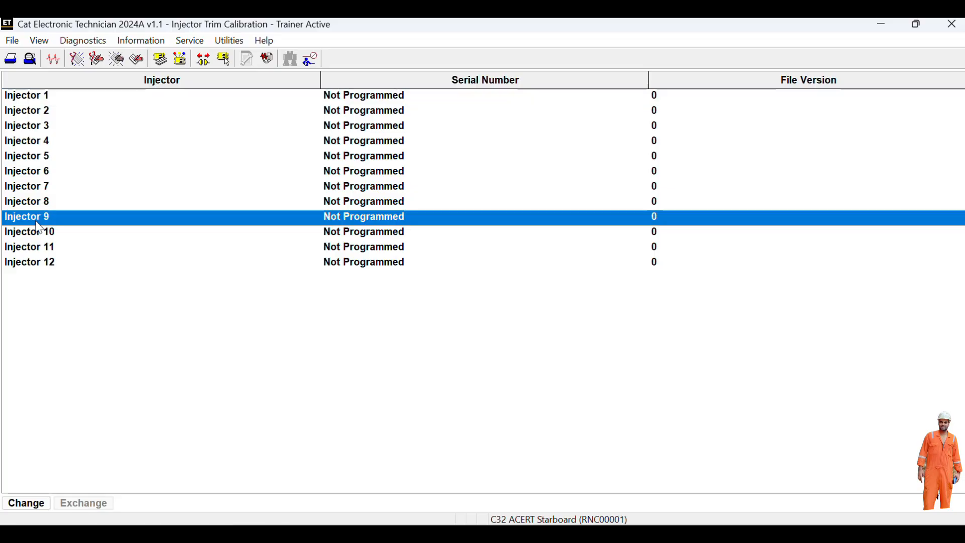
click(37, 232)
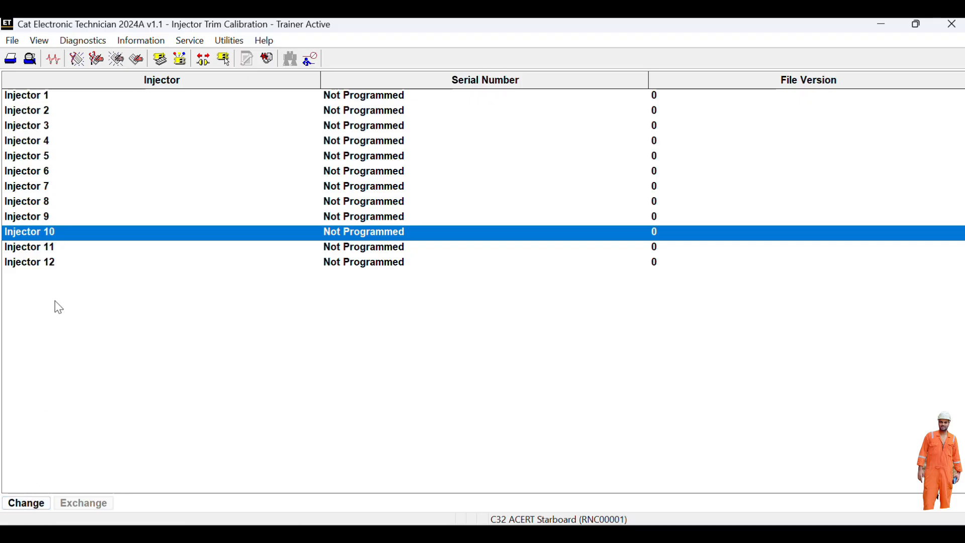
click(38, 173)
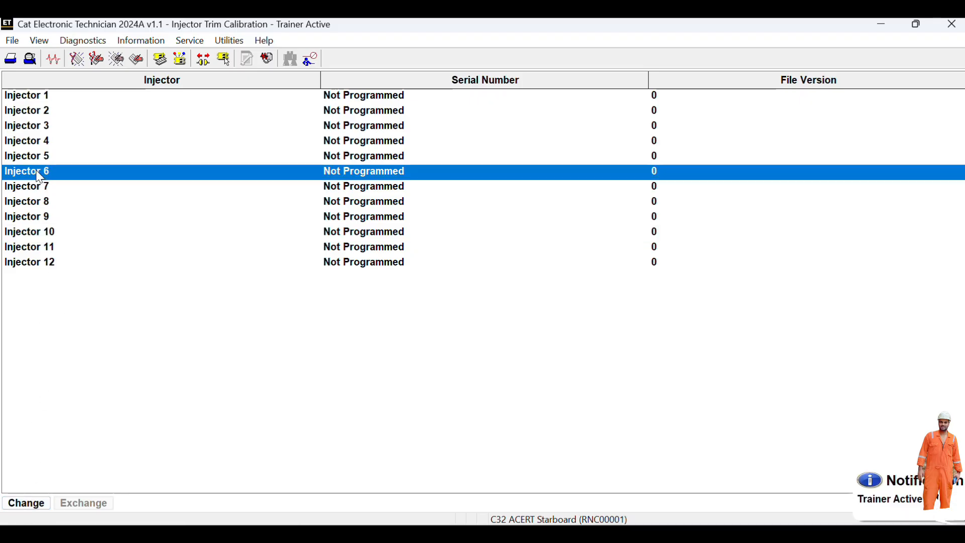
click(32, 503)
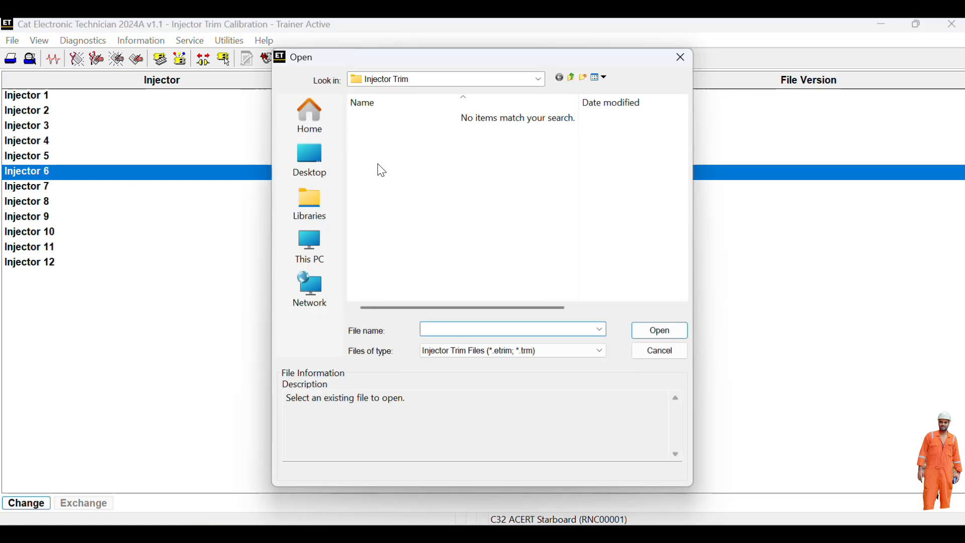
click(681, 59)
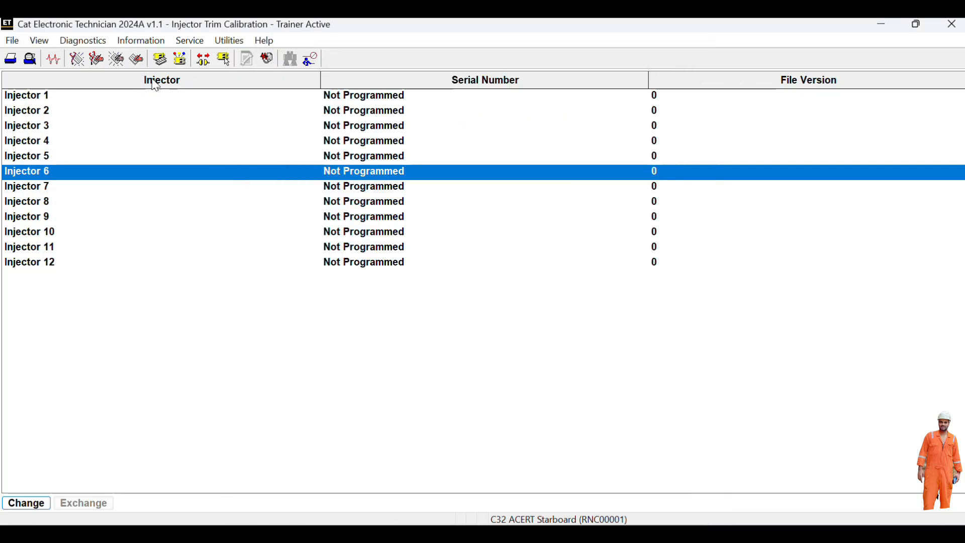
- Go to Service > Calibrations, then browse the Utilities, Help, Diagnostics and View menus without choosing anything
click(203, 42)
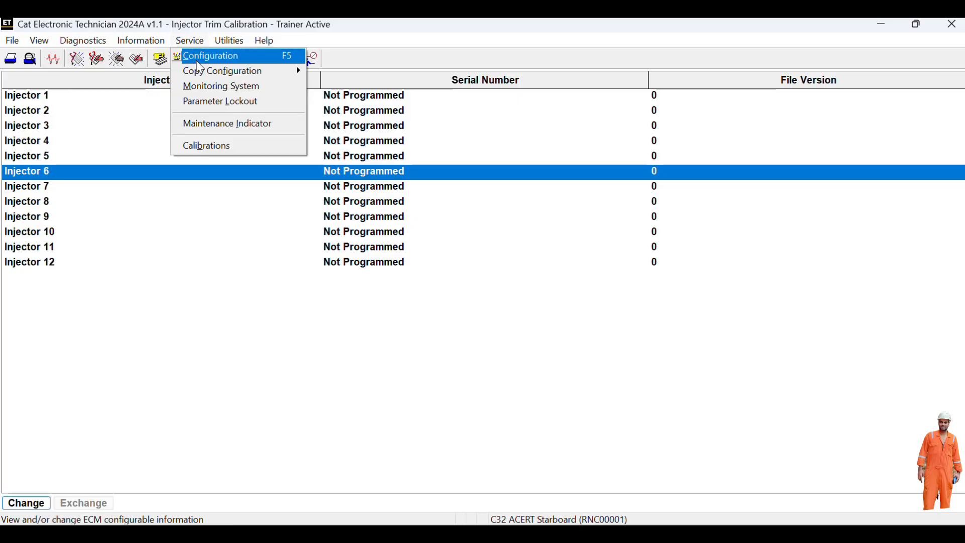
click(212, 147)
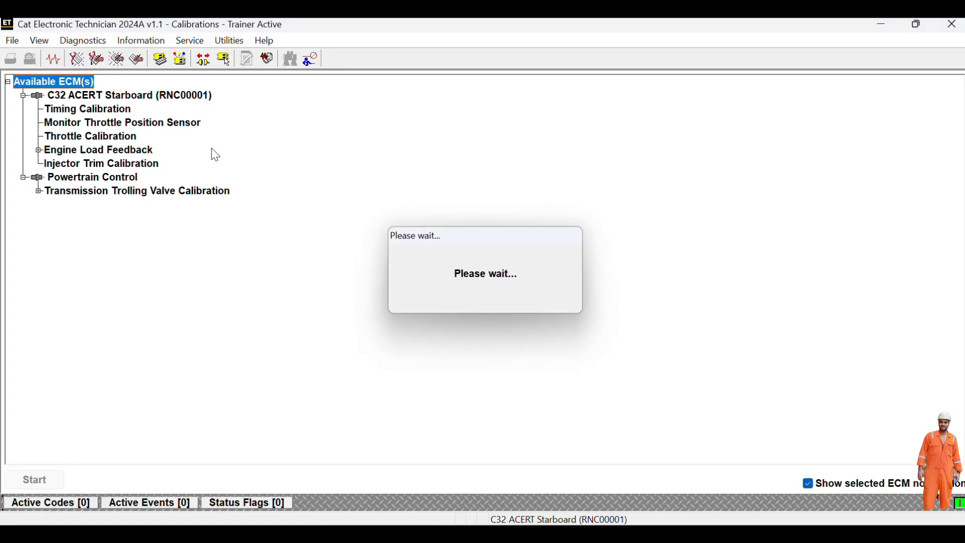
click(228, 40)
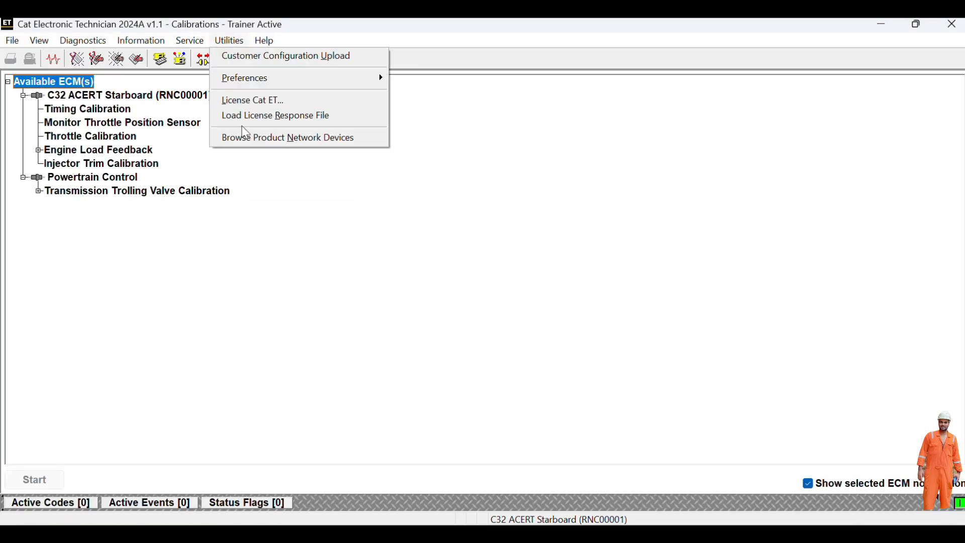
mouse_move(255, 39)
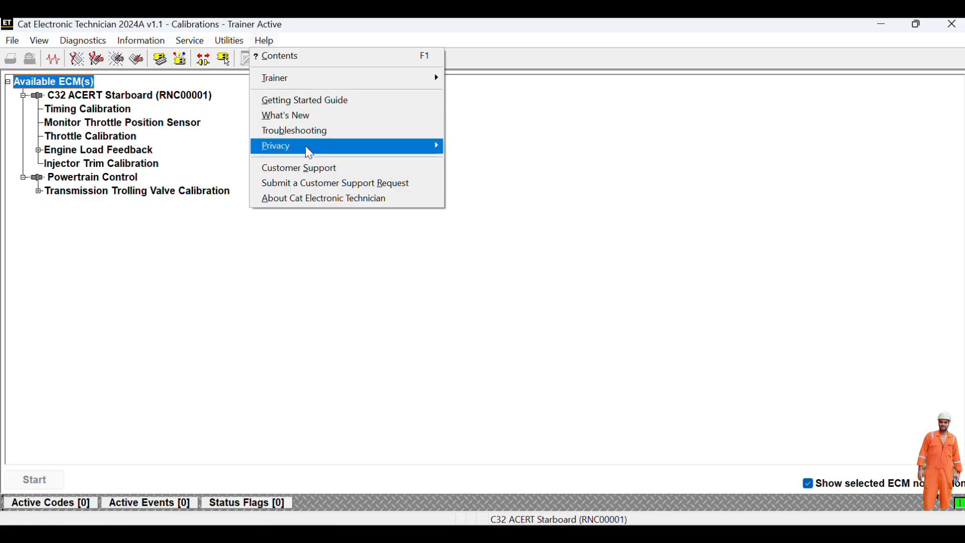
mouse_move(92, 47)
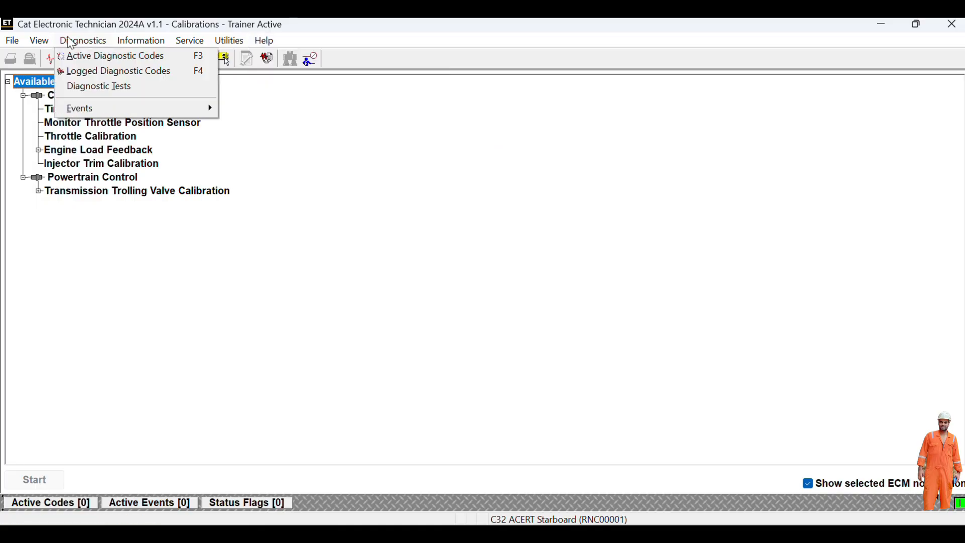
mouse_move(51, 38)
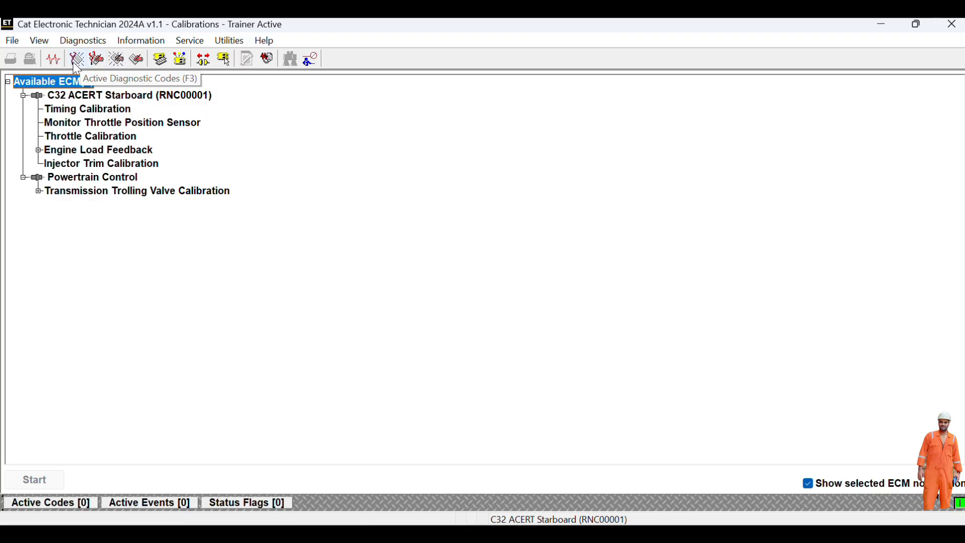
- Check the Status view, disable the trainer, and exit Cat ET, confirming with Yes
click(56, 59)
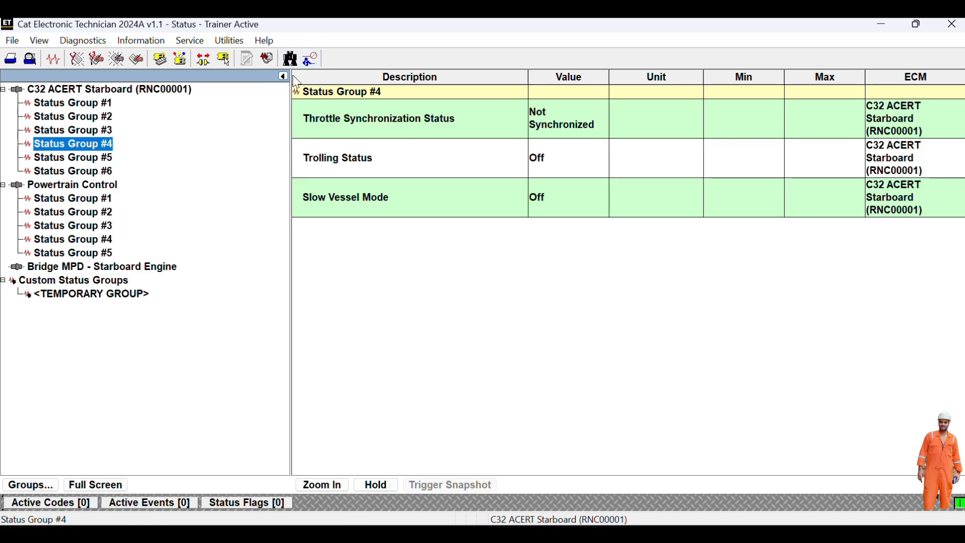
click(309, 63)
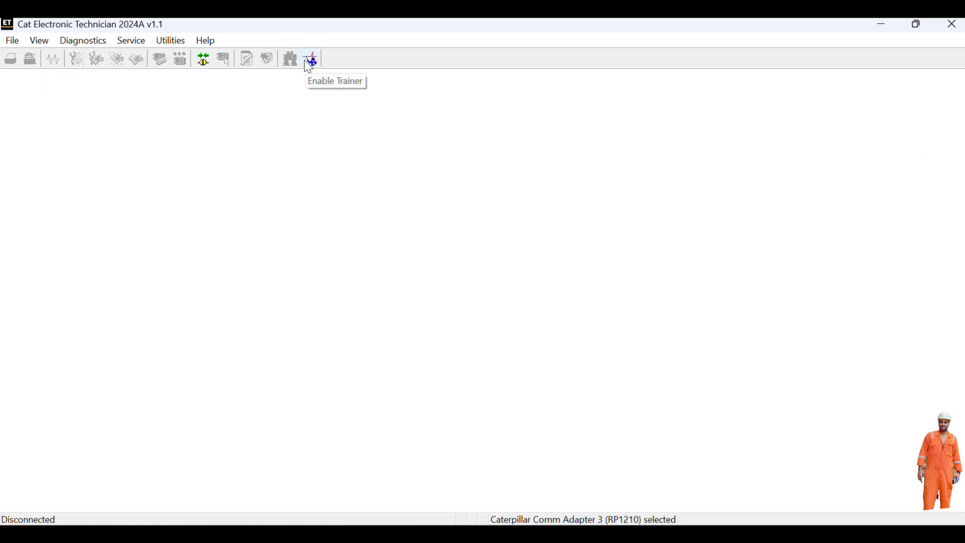
click(955, 26)
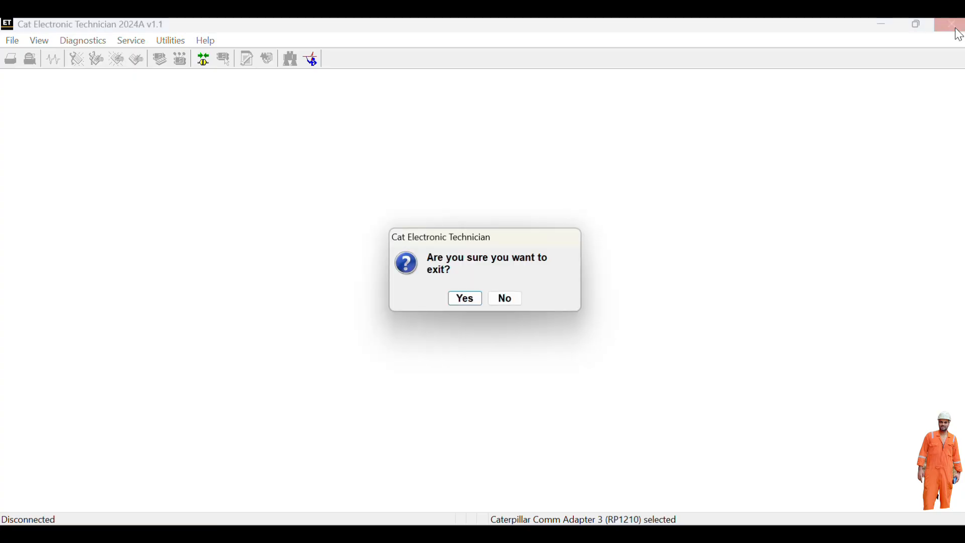
click(468, 300)
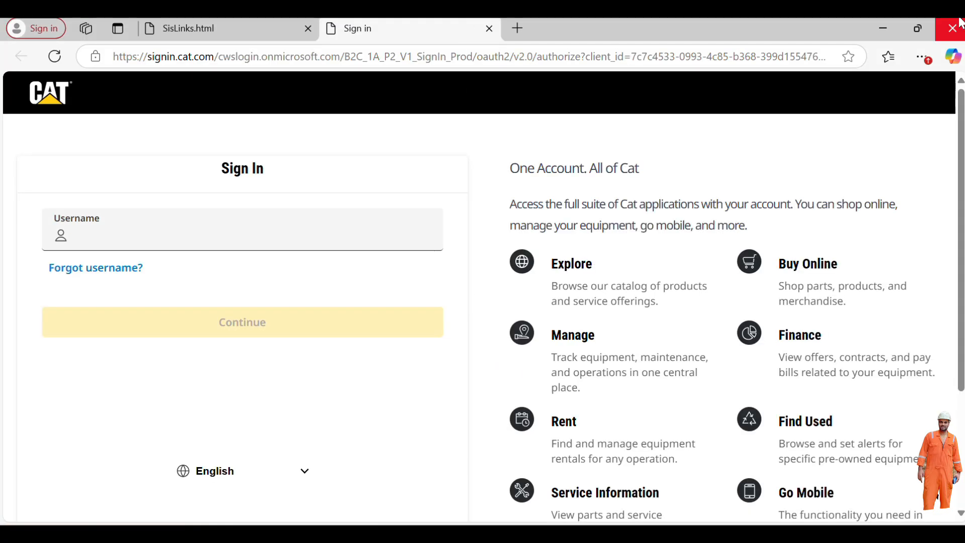